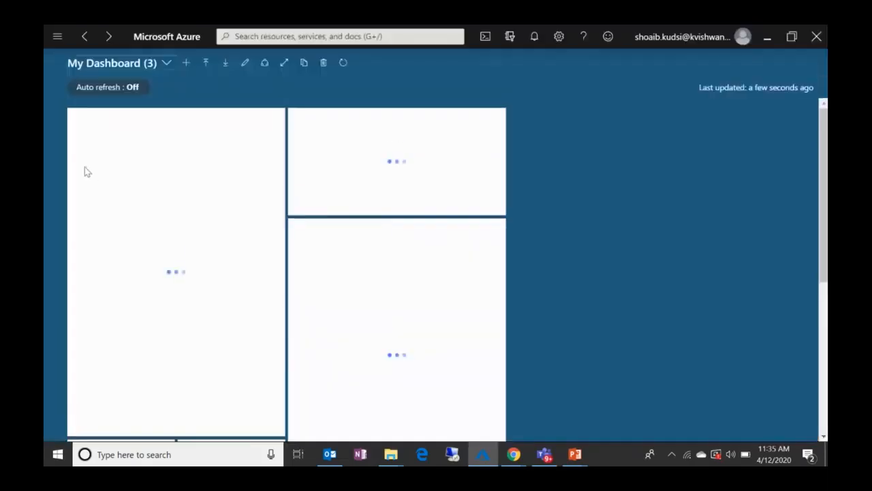
Step: Look over the portal's navigation menu, the signed-in account details and the directory and subscription settings
{"action": "left_click", "coordinate": [60, 36]}
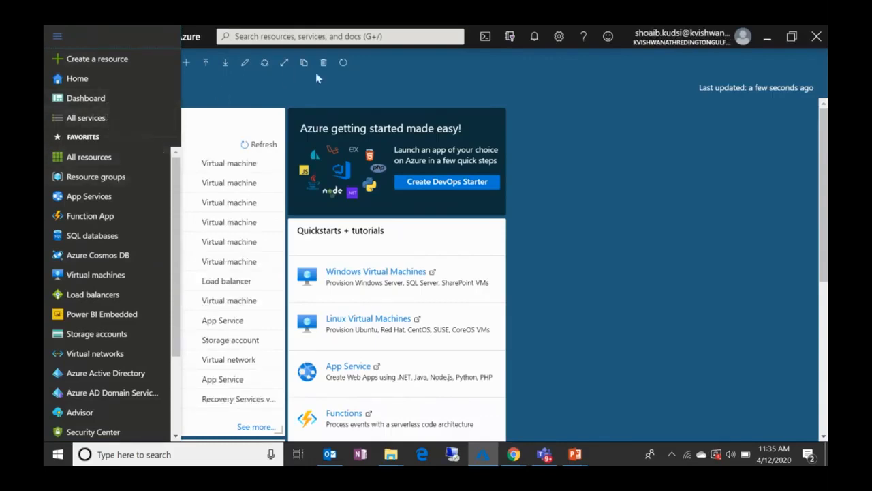
{"action": "left_click", "coordinate": [714, 162]}
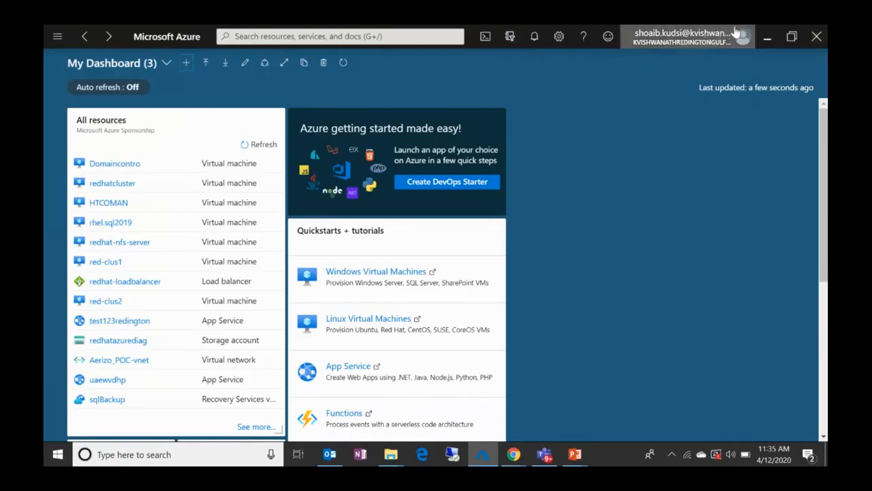
{"action": "left_click", "coordinate": [693, 30]}
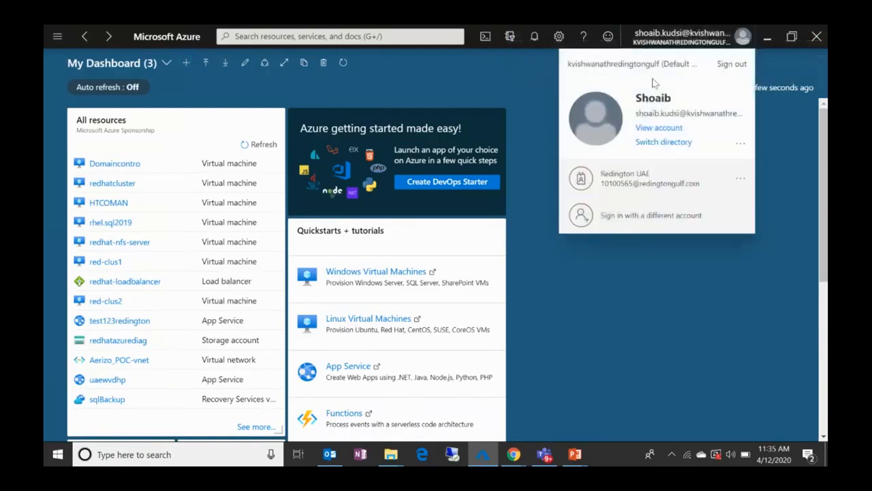
{"action": "left_click", "coordinate": [509, 38]}
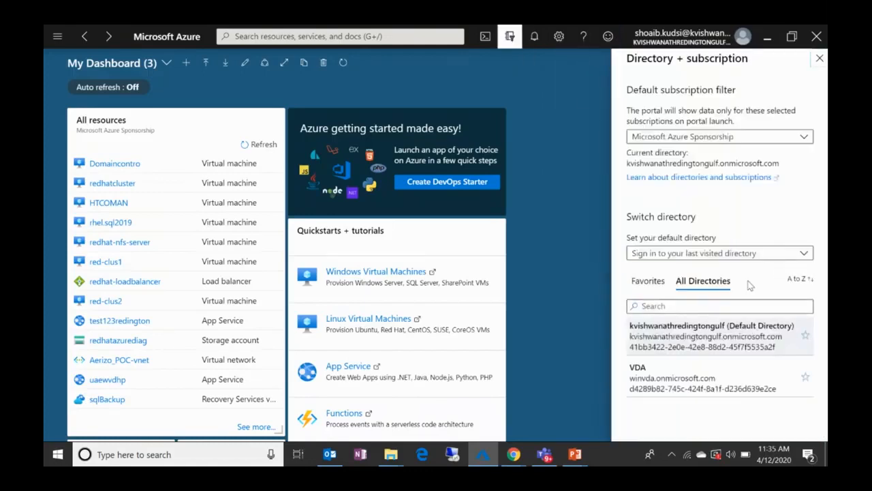
{"action": "left_click", "coordinate": [508, 37]}
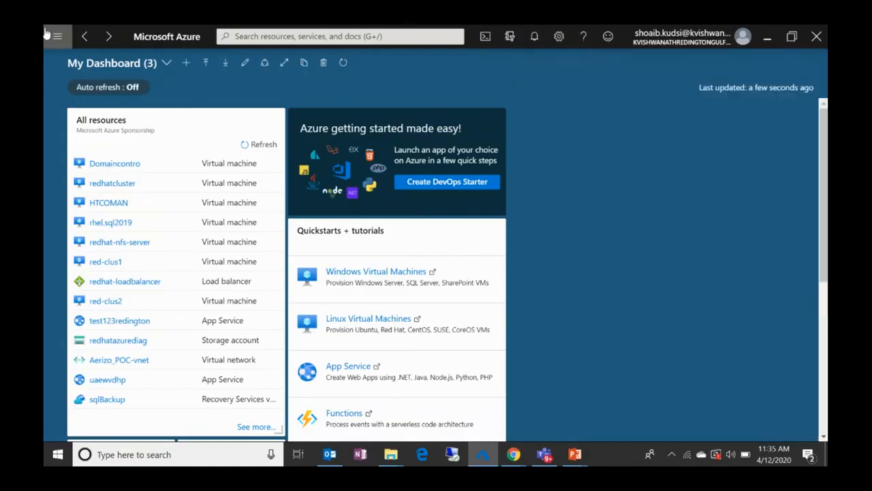
Step: Find Virtual machines among all services by searching for "virtua" and start creating a new virtual machine
{"action": "left_click", "coordinate": [49, 36]}
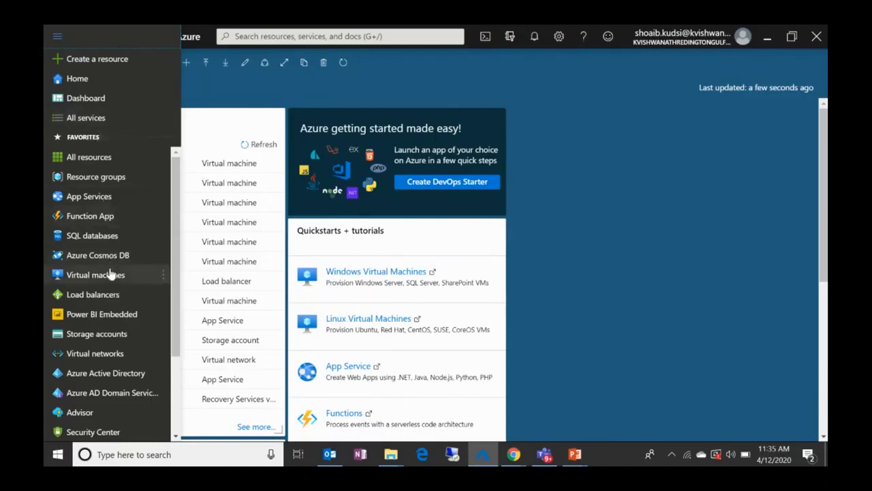
{"action": "left_click", "coordinate": [87, 117]}
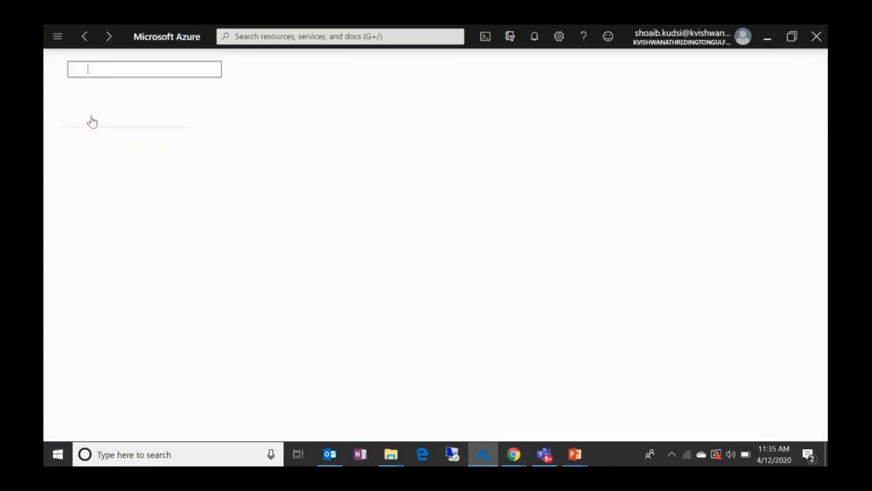
{"action": "type", "text": "virtua"}
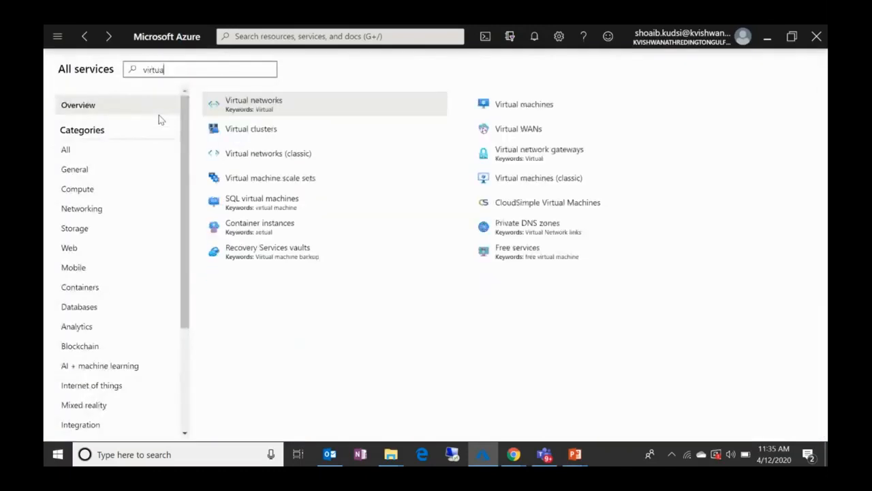
{"action": "left_click", "coordinate": [517, 116]}
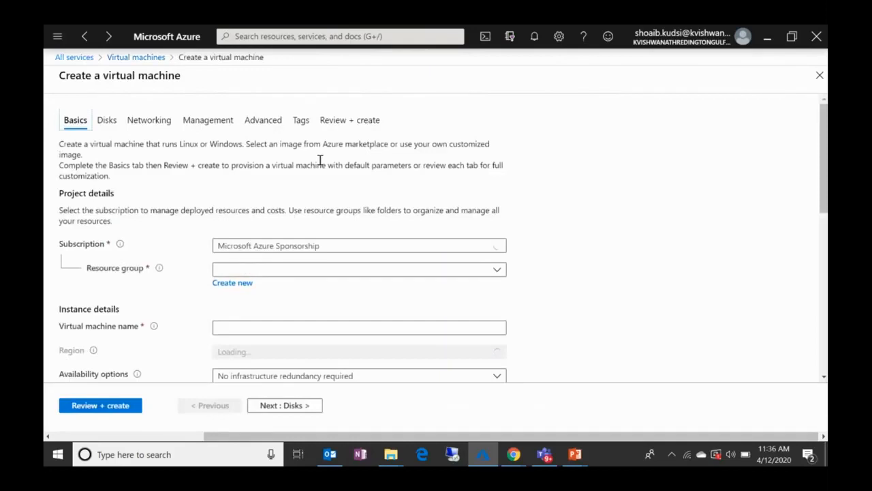
Step: Choose Microsoft Azure Sponsorship as the subscription for the new virtual machine
{"action": "scroll", "coordinate": [434, 187], "scroll_direction": "down", "scroll_amount": 3}
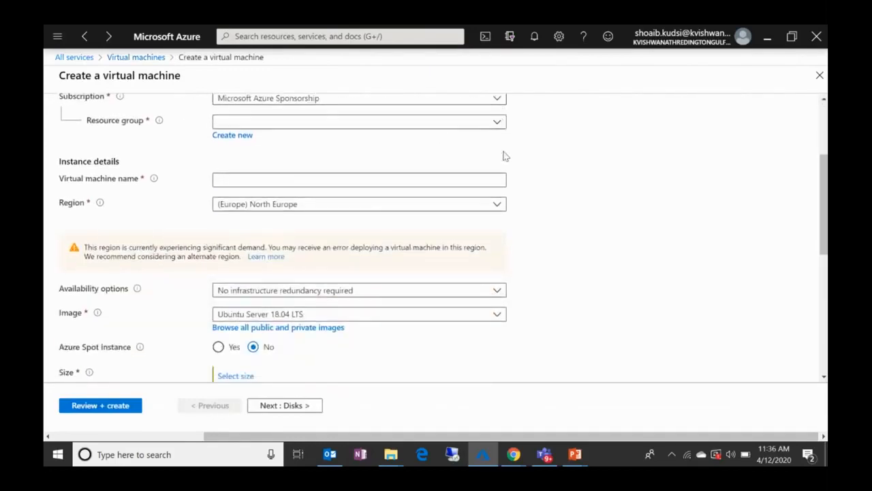
{"action": "scroll", "coordinate": [501, 163], "scroll_direction": "up", "scroll_amount": 1}
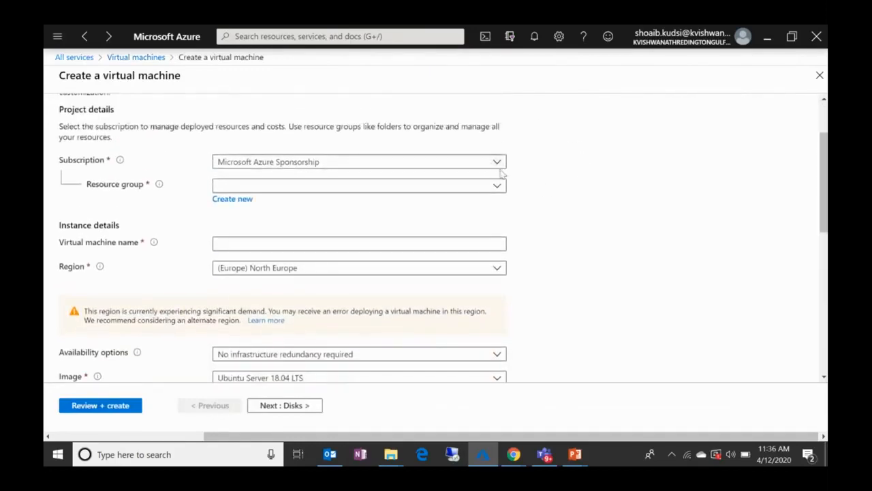
{"action": "left_click", "coordinate": [495, 167]}
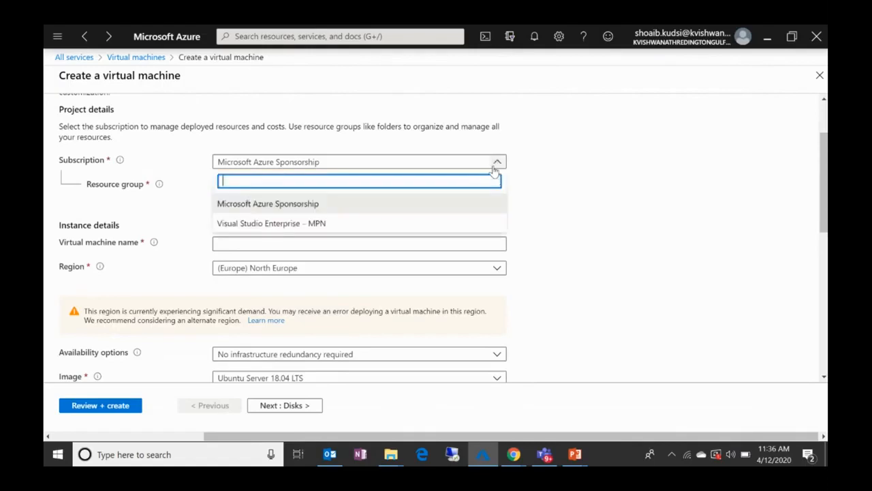
{"action": "left_click", "coordinate": [473, 210]}
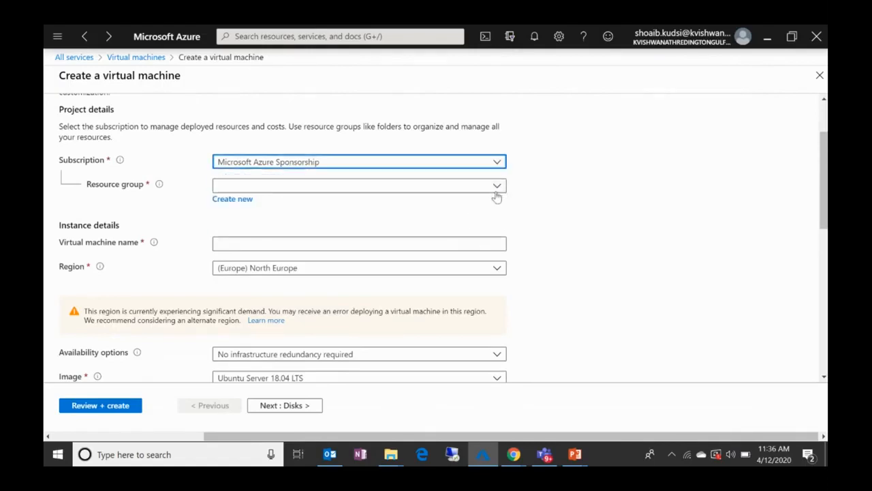
Step: Create a new resource group named DemoRG and name the virtual machine demovm
{"action": "left_click", "coordinate": [232, 201]}
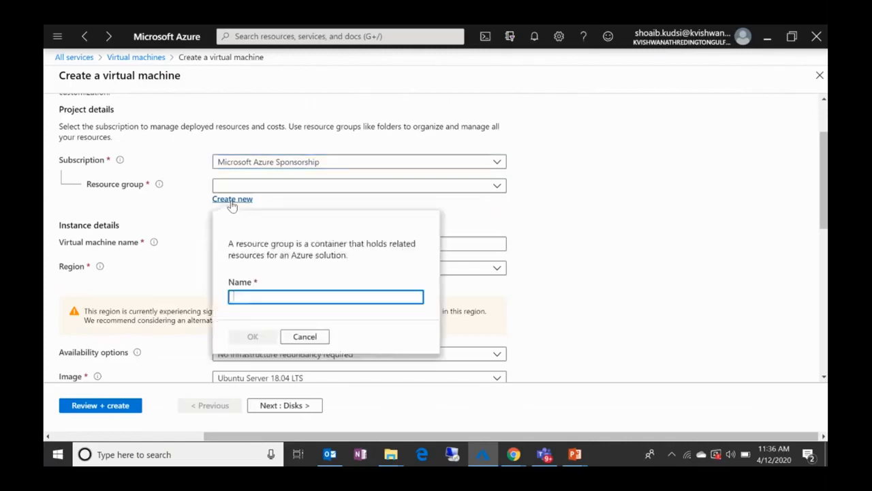
{"action": "type", "text": "DemoRG"}
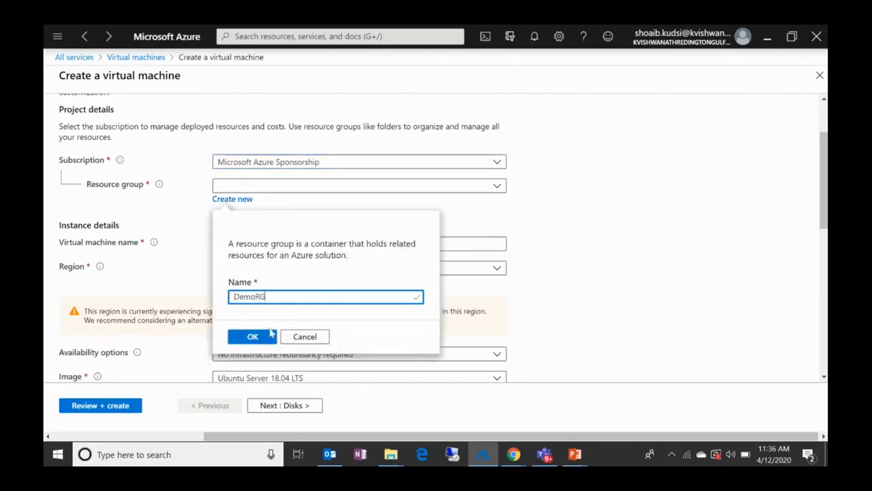
{"action": "left_click", "coordinate": [244, 338]}
{"action": "left_click", "coordinate": [347, 242]}
{"action": "type", "text": "demovm"}
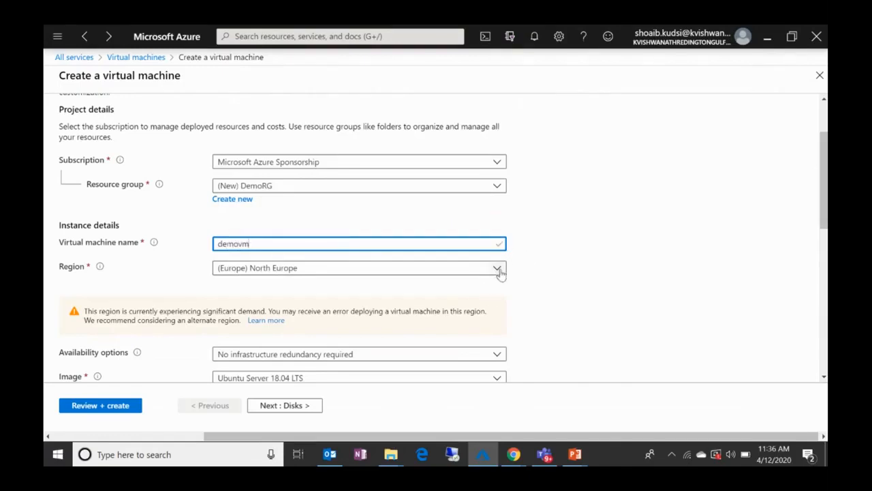
Step: Find the India regions and set the virtual machine's region to (Asia Pacific) South India
{"action": "left_click", "coordinate": [498, 270]}
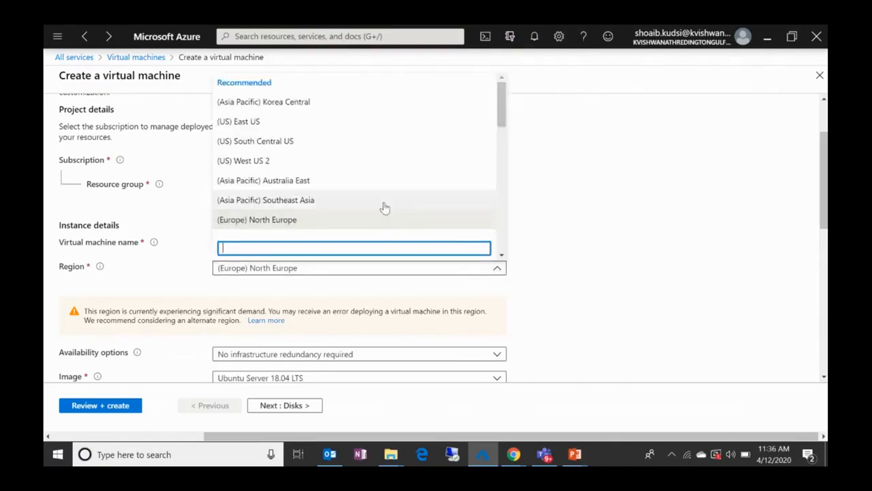
{"action": "type", "text": "ndia"}
{"action": "key", "text": "BackSpace"}
{"action": "key", "text": "BackSpace"}
{"action": "key", "text": "BackSpace"}
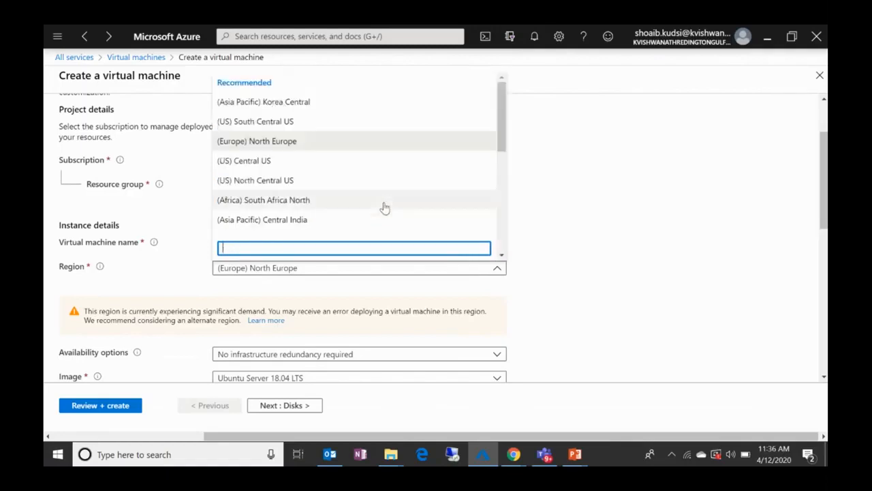
{"action": "type", "text": "india"}
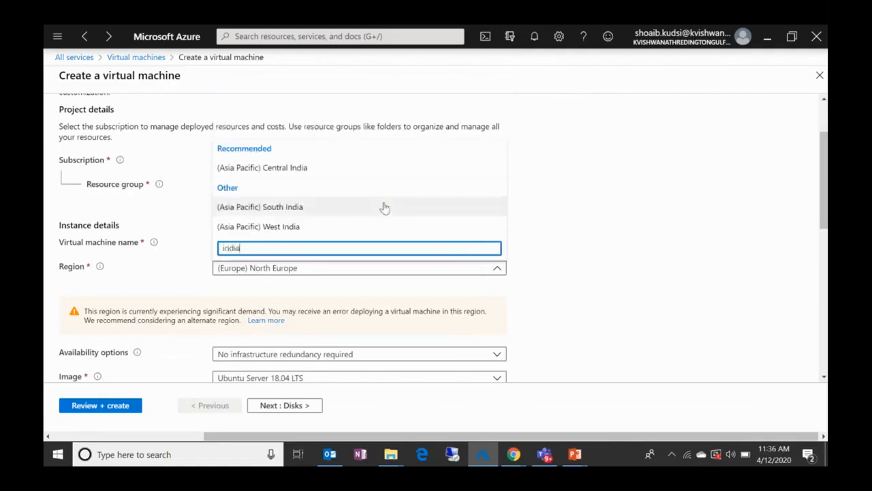
{"action": "left_click", "coordinate": [356, 213]}
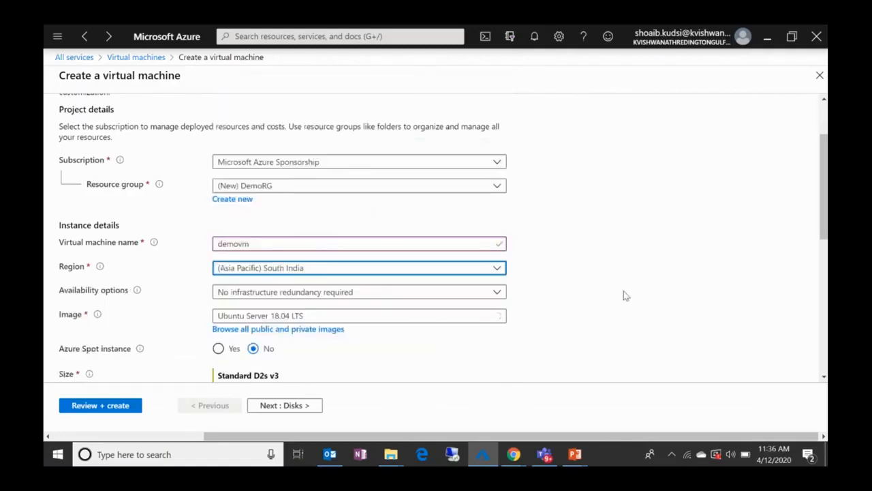
Step: Search the marketplace images for citrix and choose Citrix ADC 12.0 VPX Standard Edition - 3000Mbps as the image
{"action": "scroll", "coordinate": [465, 273], "scroll_direction": "down", "scroll_amount": 2}
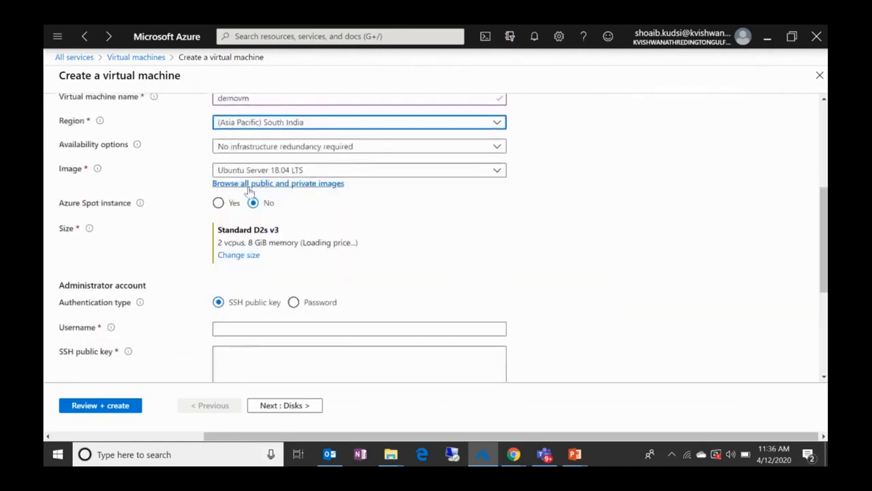
{"action": "left_click", "coordinate": [303, 169]}
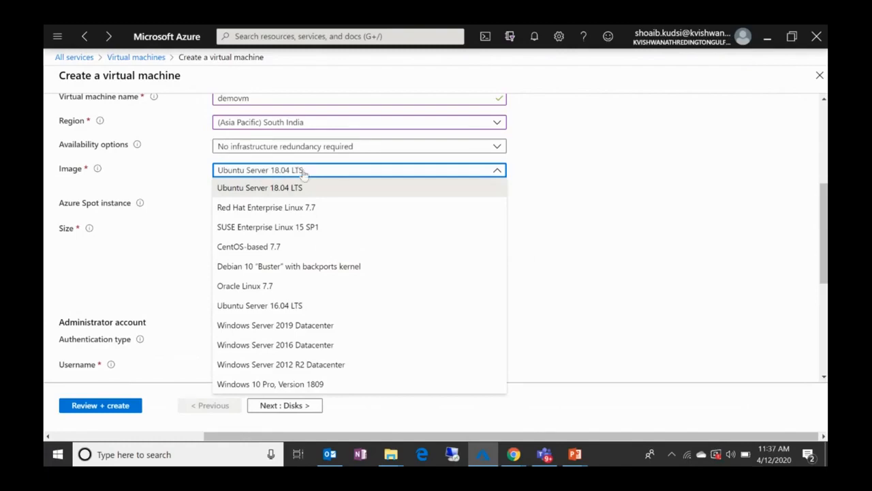
{"action": "left_click", "coordinate": [604, 260]}
{"action": "left_click", "coordinate": [298, 184]}
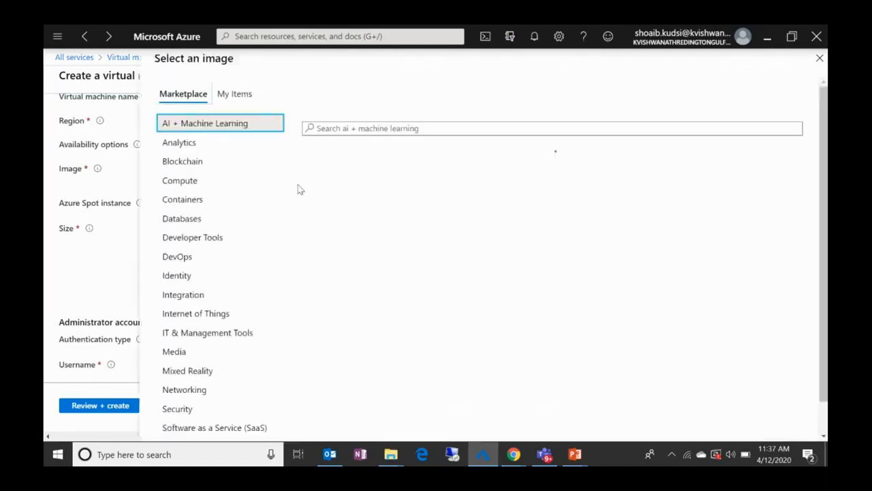
{"action": "left_click", "coordinate": [417, 126]}
{"action": "type", "text": "citrix"}
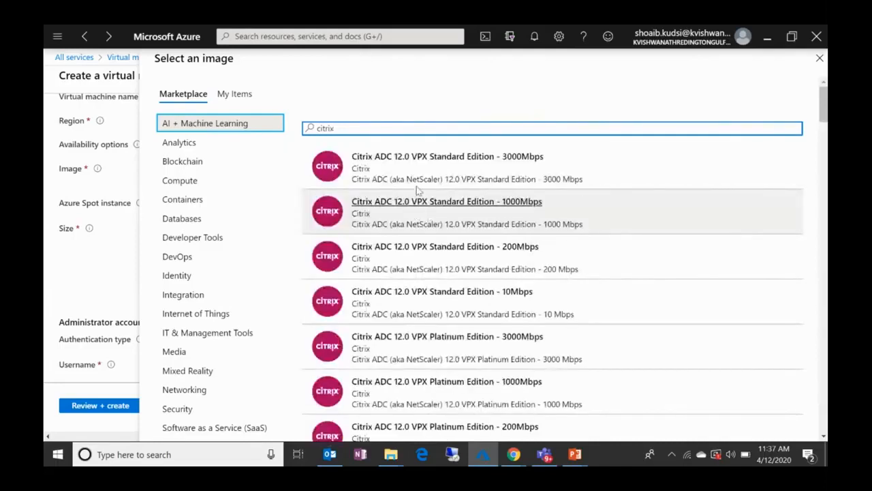
{"action": "left_click", "coordinate": [577, 166]}
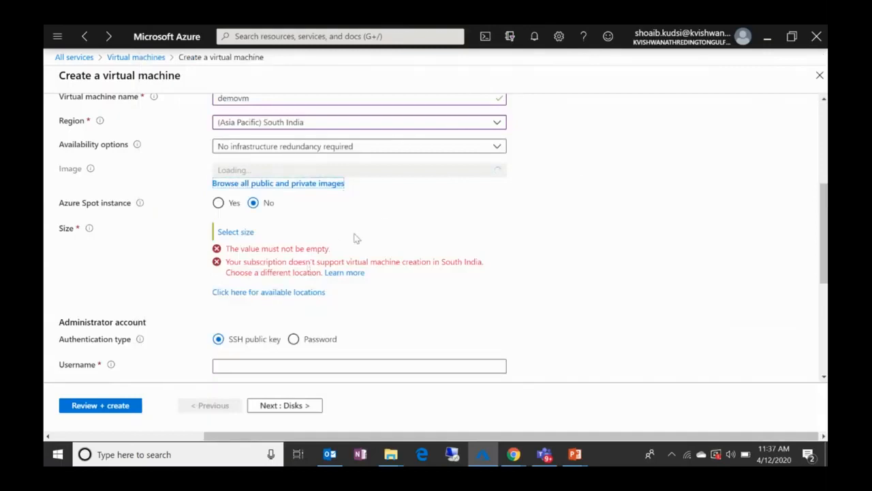
Step: Set the virtual machine's image to Windows Server 2016 Datacenter
{"action": "left_click", "coordinate": [394, 172]}
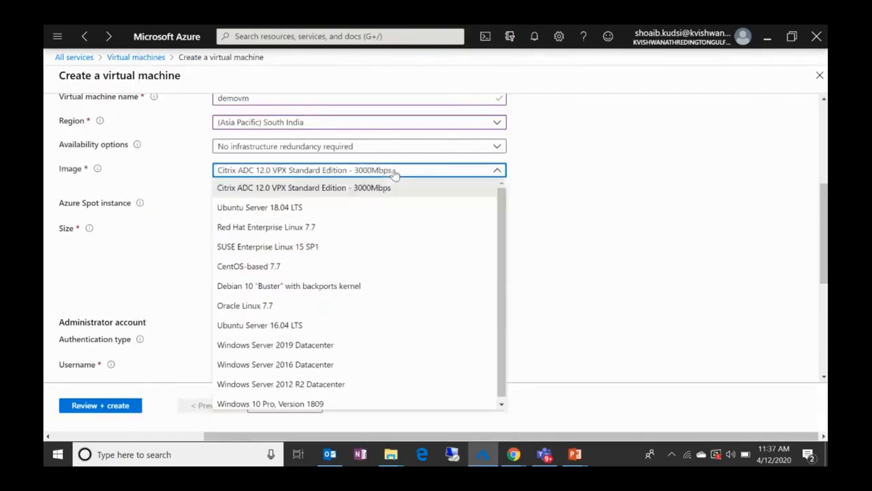
{"action": "left_click", "coordinate": [319, 364]}
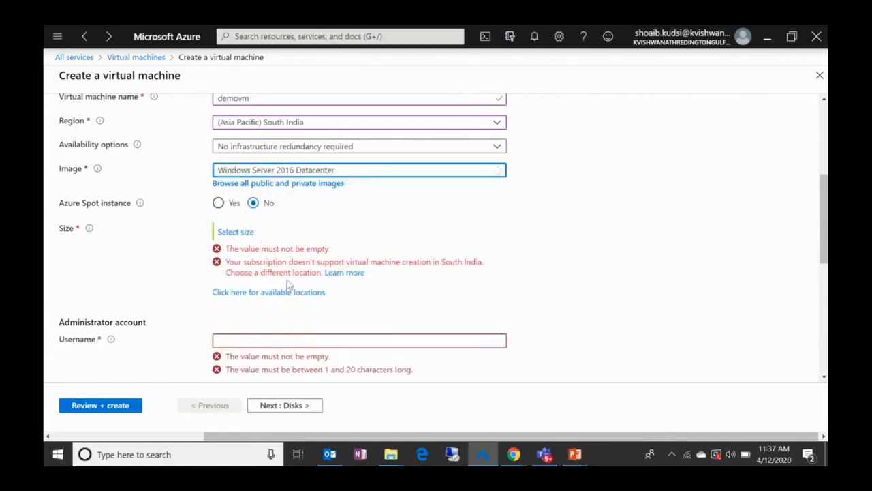
Step: Try West India as the region, and replace it with (Asia Pacific) Central India
{"action": "left_click", "coordinate": [337, 124]}
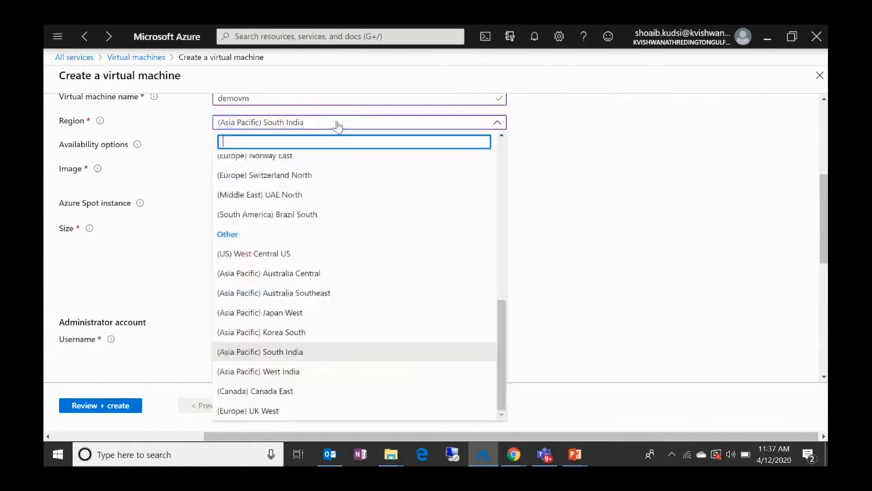
{"action": "left_click", "coordinate": [289, 372]}
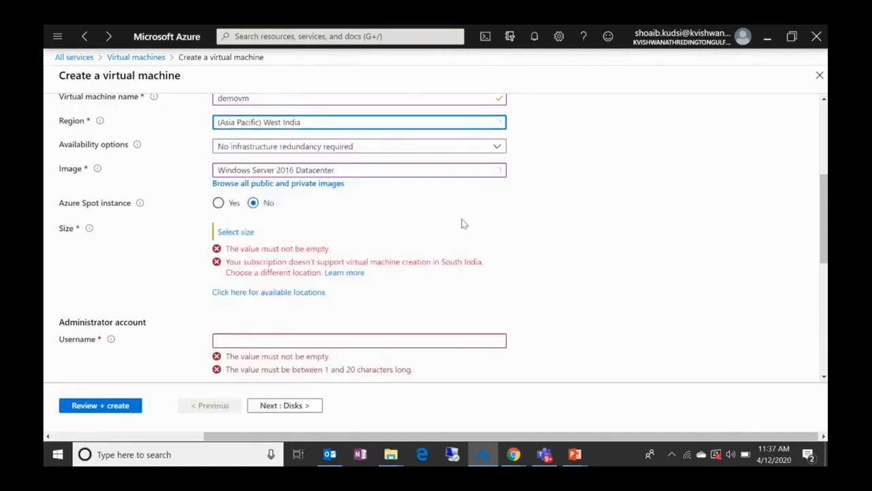
{"action": "left_click", "coordinate": [300, 124]}
{"action": "type", "text": "ind"}
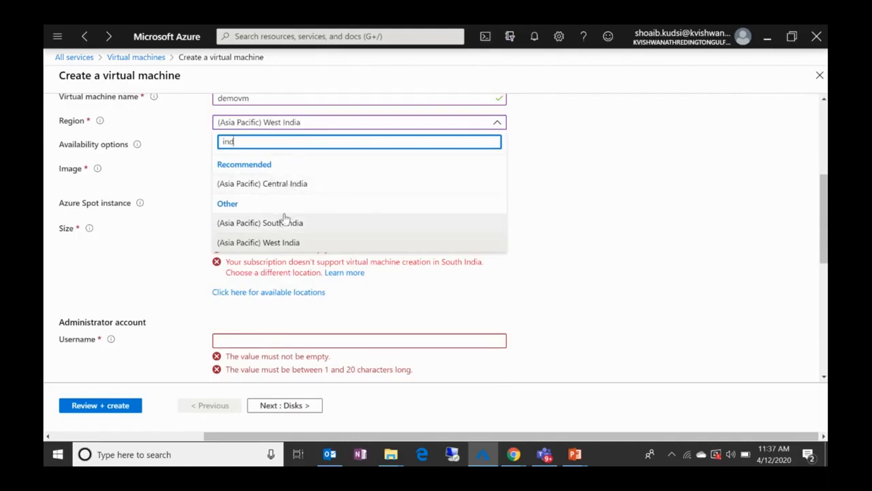
{"action": "left_click", "coordinate": [295, 184]}
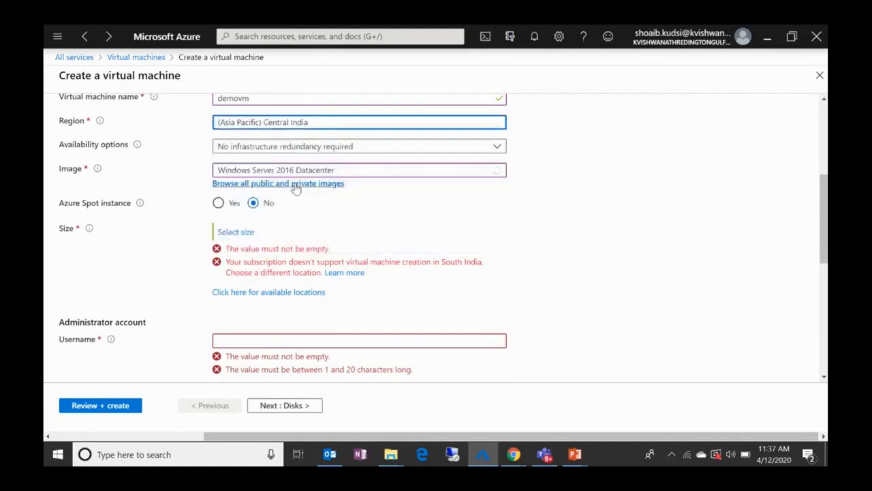
Step: Try (US) East US 2 as the virtual machine's region in place of (Asia Pacific) Central India
{"action": "scroll", "coordinate": [578, 272], "scroll_direction": "down", "scroll_amount": 3}
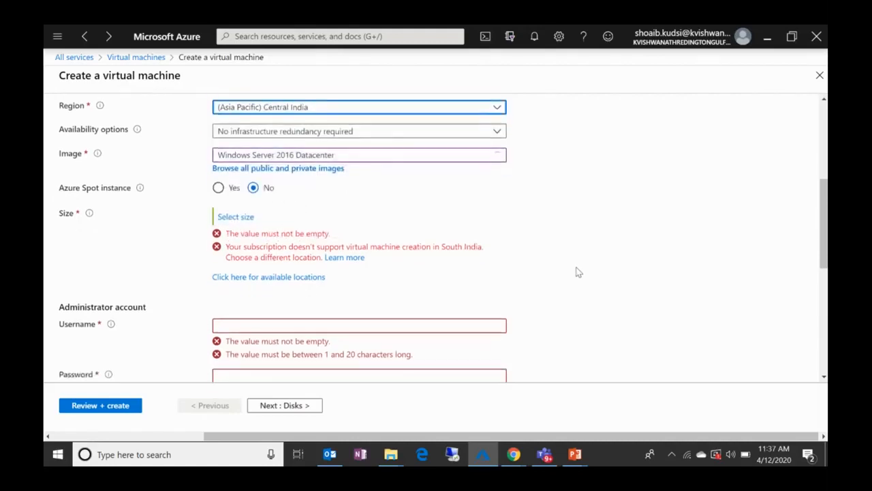
{"action": "scroll", "coordinate": [578, 272], "scroll_direction": "up", "scroll_amount": 2}
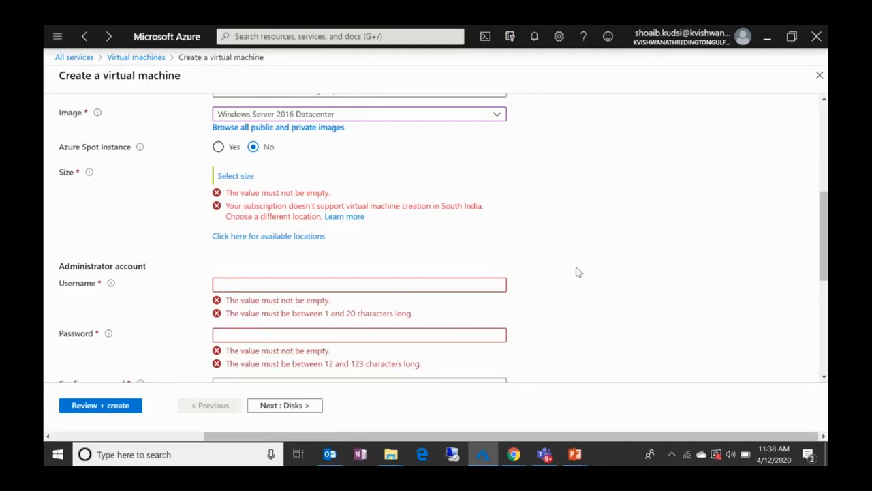
{"action": "scroll", "coordinate": [576, 273], "scroll_direction": "up", "scroll_amount": 3}
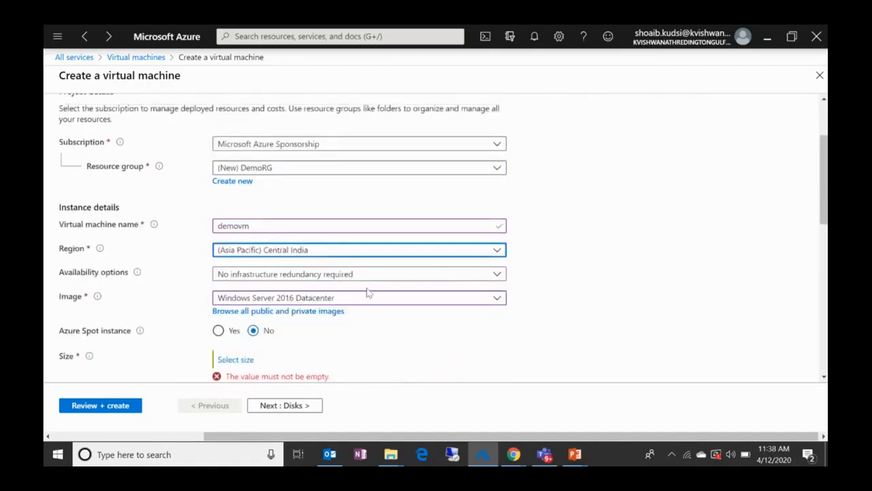
{"action": "left_click", "coordinate": [313, 250]}
{"action": "type", "text": "us"}
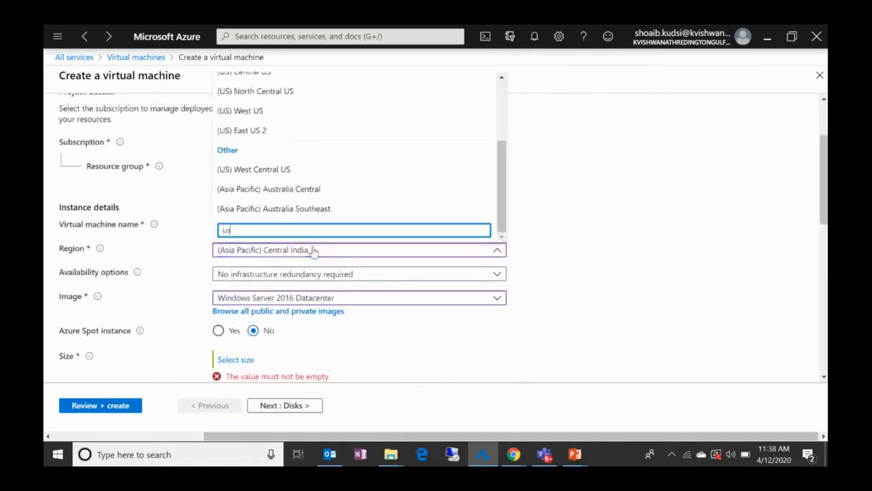
{"action": "left_click", "coordinate": [265, 131]}
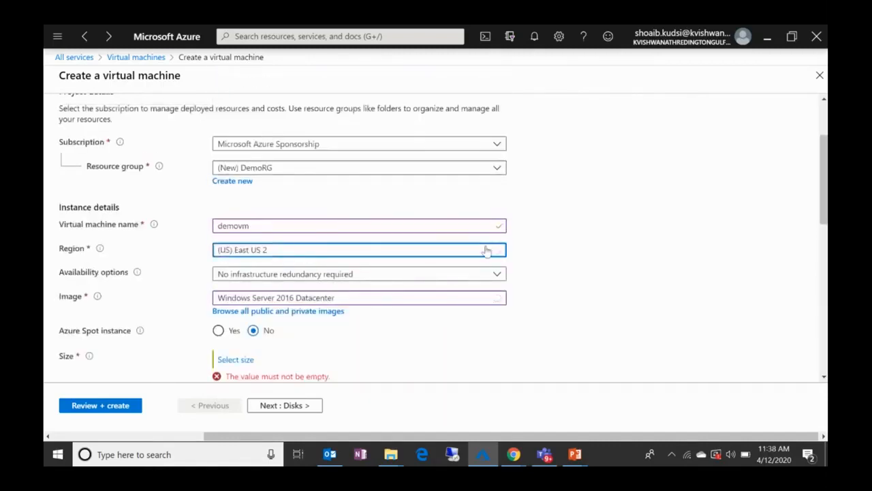
Step: Set the virtual machine's region to (US) West US
{"action": "scroll", "coordinate": [641, 248], "scroll_direction": "down", "scroll_amount": 1}
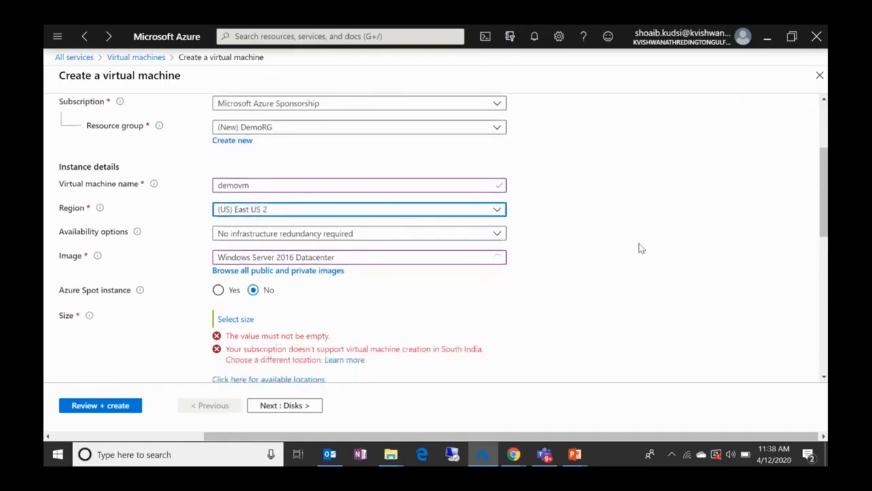
{"action": "scroll", "coordinate": [641, 248], "scroll_direction": "down", "scroll_amount": 1}
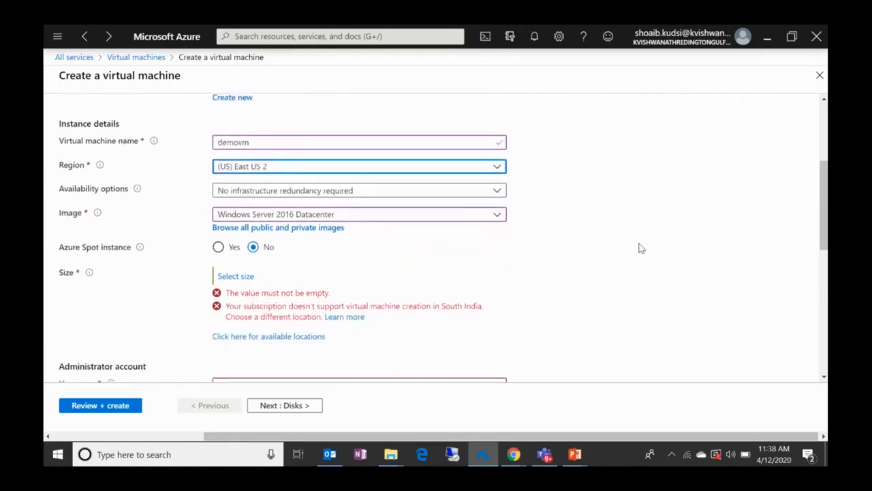
{"action": "left_click", "coordinate": [277, 170]}
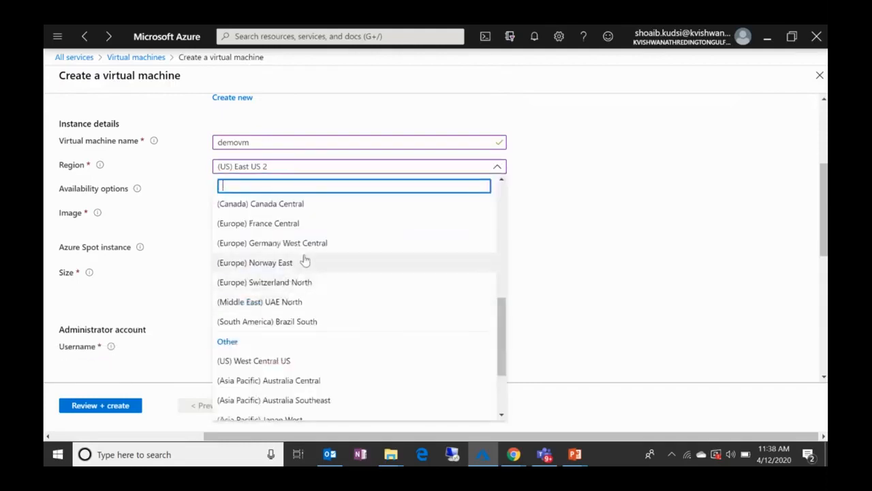
{"action": "type", "text": "us"}
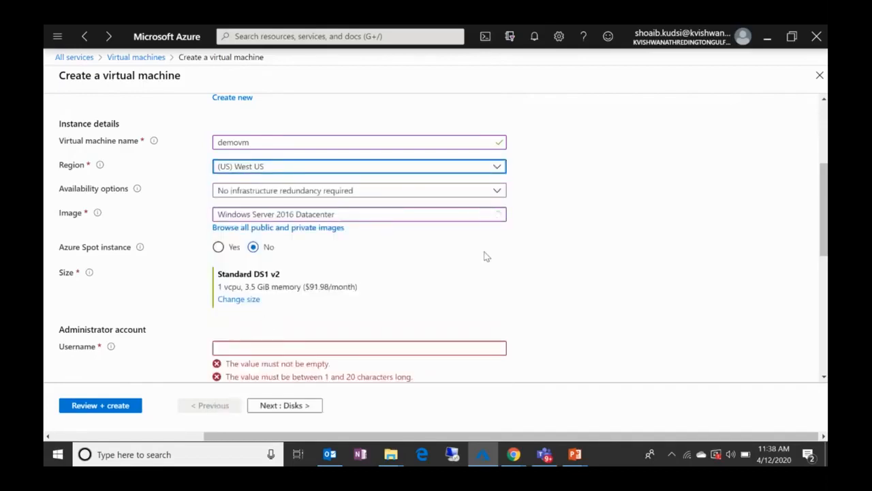
Step: Try D2_v3 as the virtual machine's size
{"action": "left_click", "coordinate": [240, 301]}
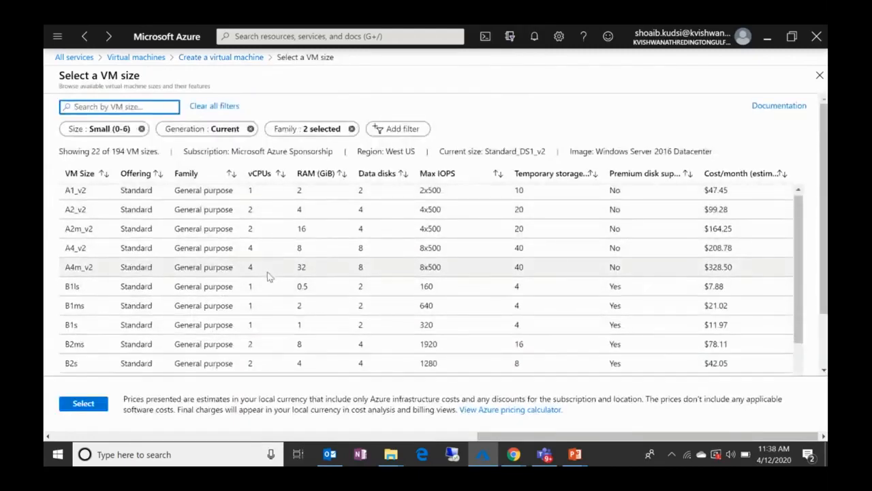
{"action": "scroll", "coordinate": [269, 277], "scroll_direction": "down", "scroll_amount": 3}
{"action": "left_click", "coordinate": [179, 287]}
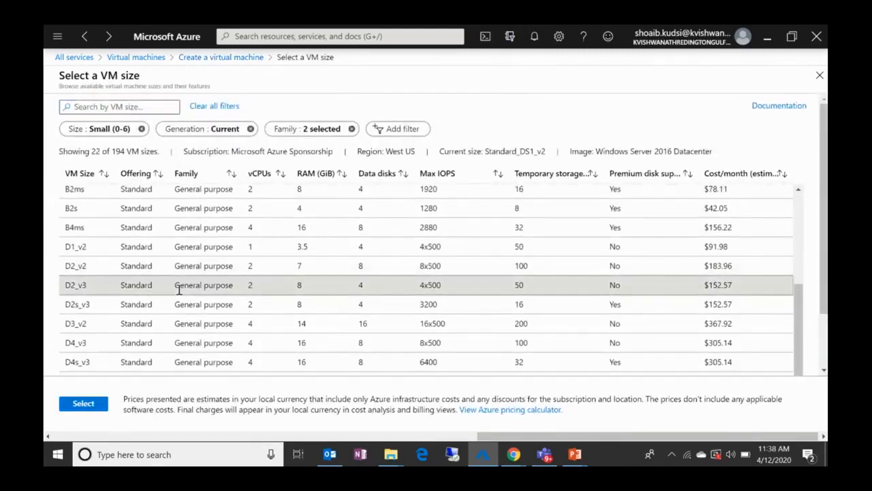
{"action": "left_click", "coordinate": [83, 404]}
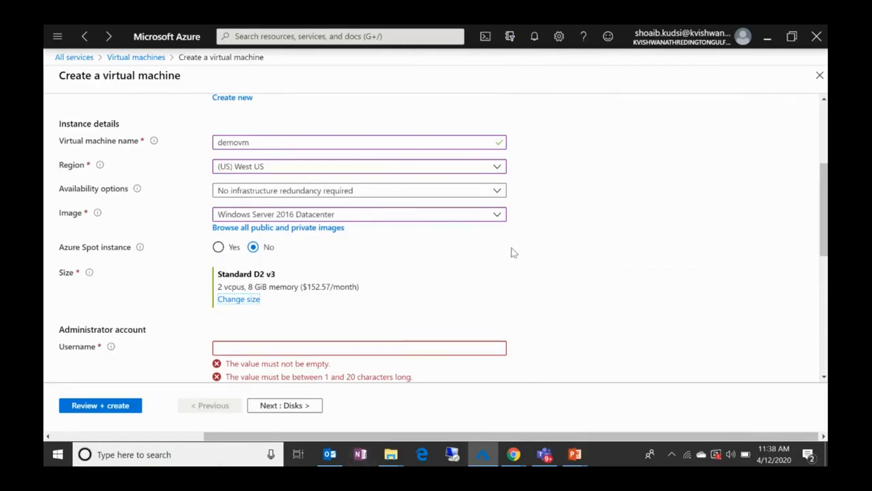
Step: Set the virtual machine's size to B1s
{"action": "scroll", "coordinate": [512, 252], "scroll_direction": "down", "scroll_amount": 1}
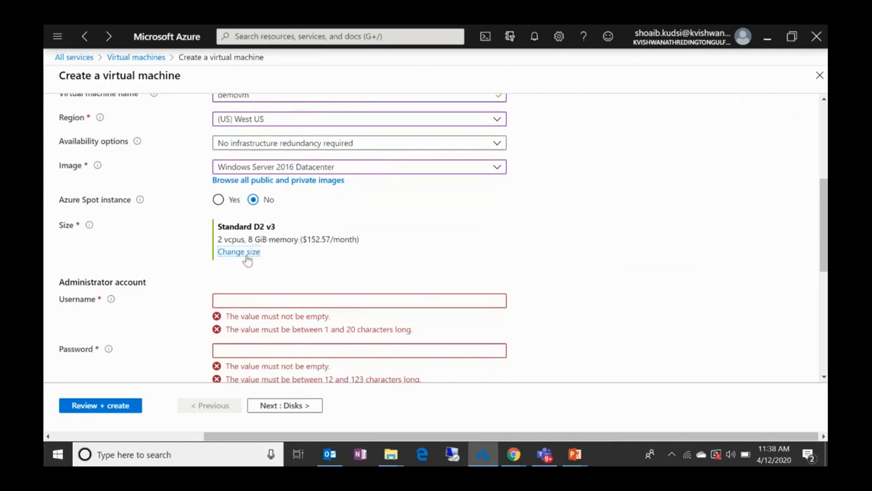
{"action": "left_click", "coordinate": [249, 252]}
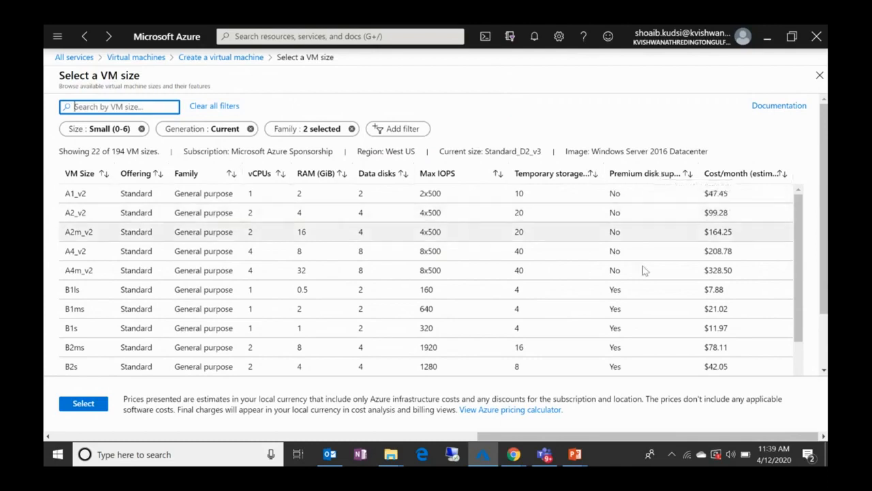
{"action": "left_click", "coordinate": [398, 339]}
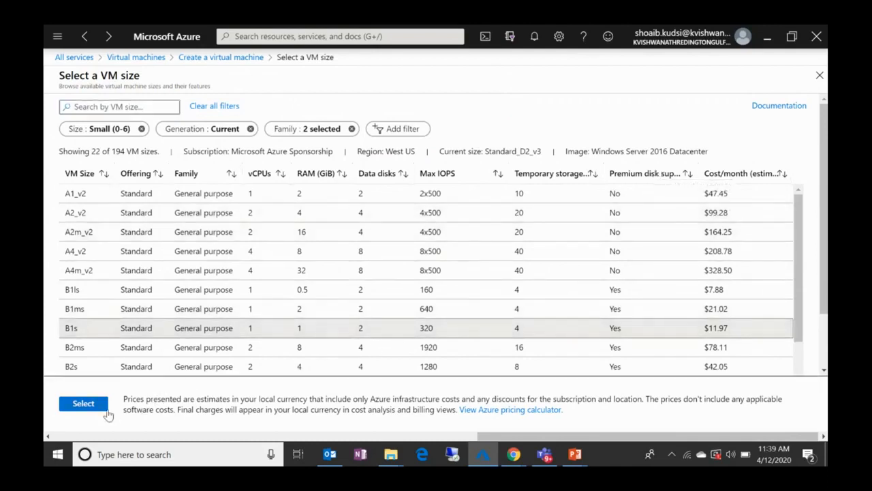
{"action": "left_click", "coordinate": [89, 408]}
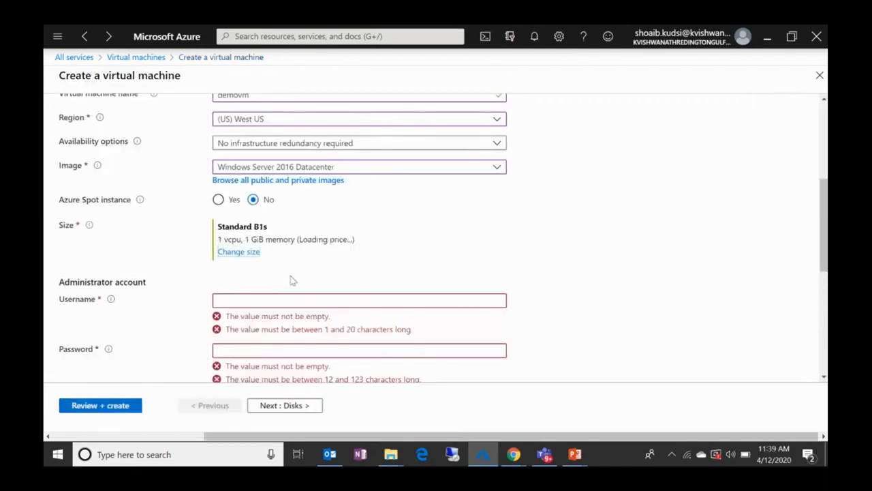
Step: Fill in the administrator account with the username demouser, and enter and confirm the account password
{"action": "scroll", "coordinate": [291, 279], "scroll_direction": "down", "scroll_amount": 2}
{"action": "left_click", "coordinate": [273, 232]}
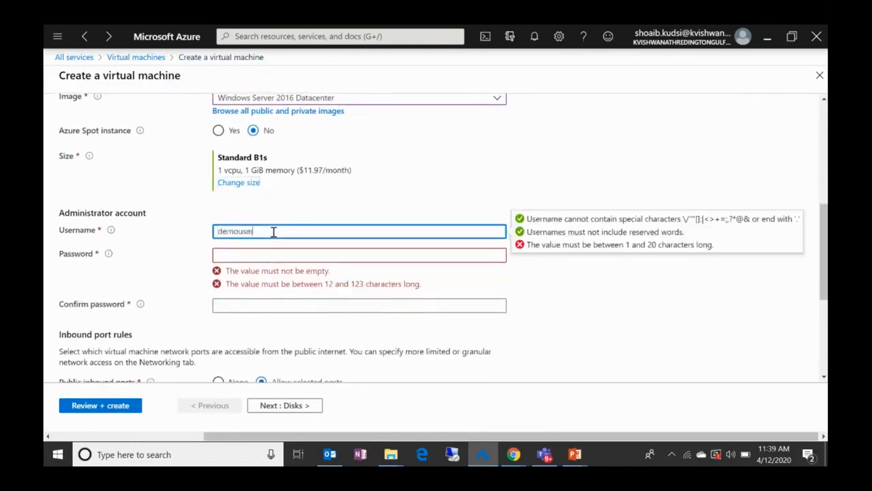
{"action": "key", "text": "Tab"}
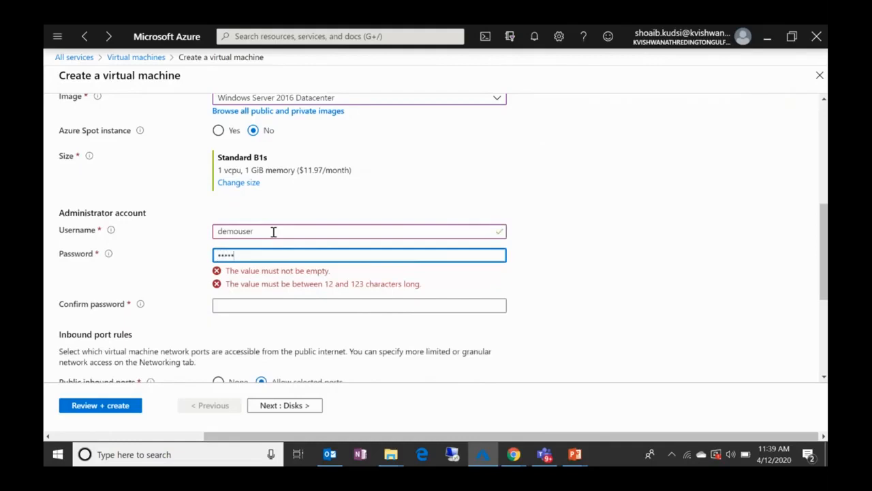
{"action": "type", "text": "3"}
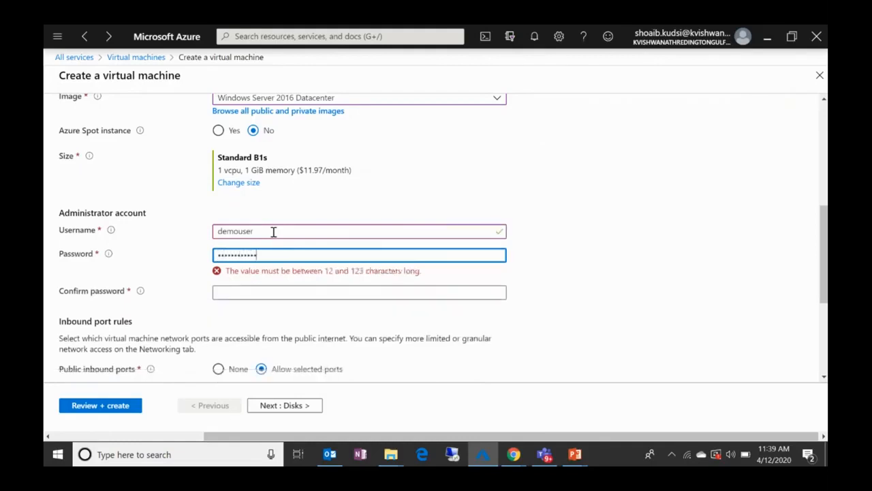
{"action": "key", "text": "Tab"}
{"action": "type", "text": "P••••••"}
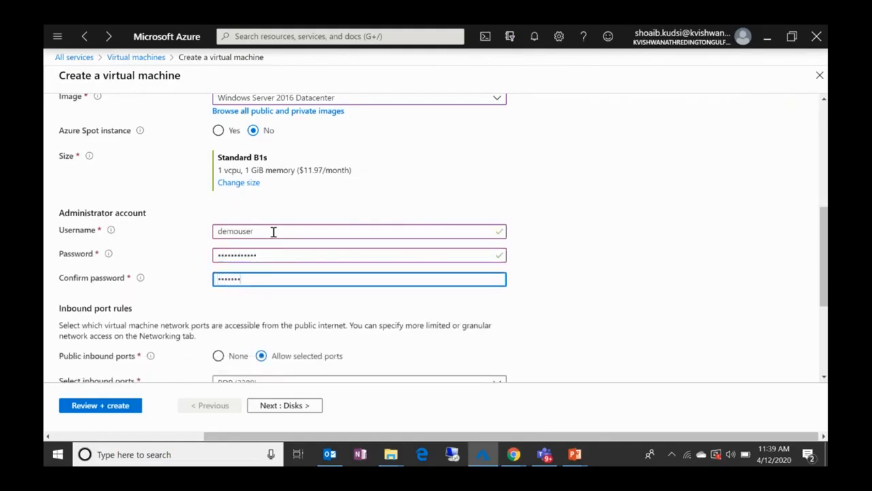
{"action": "type", "text": "•••••"}
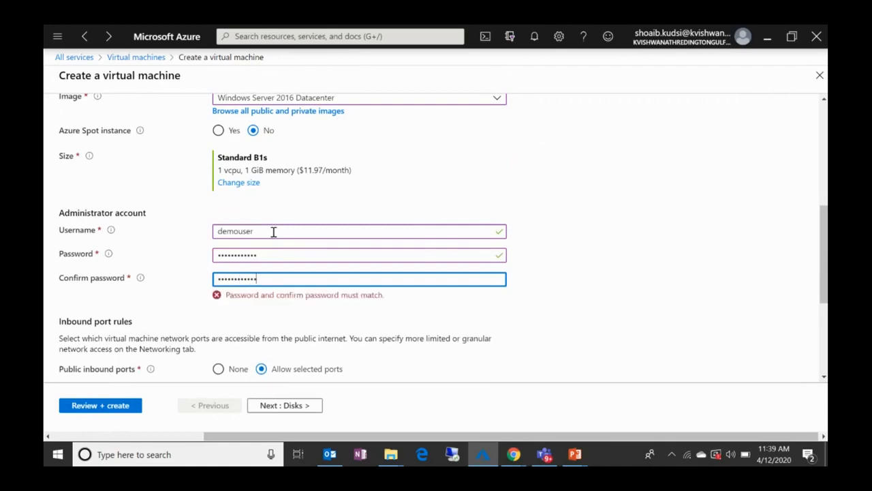
Step: Continue to the disk settings and review the OS disk types and the options for creating a new data disk
{"action": "scroll", "coordinate": [273, 232], "scroll_direction": "down", "scroll_amount": 3}
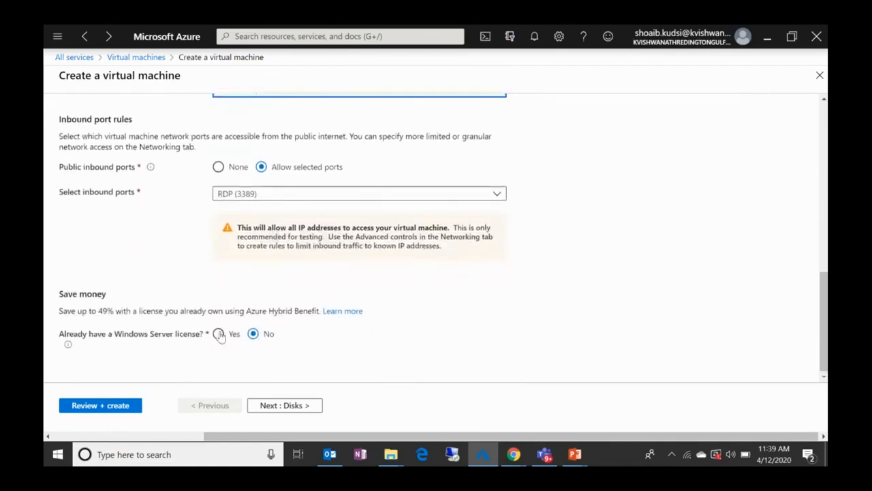
{"action": "left_click", "coordinate": [287, 405]}
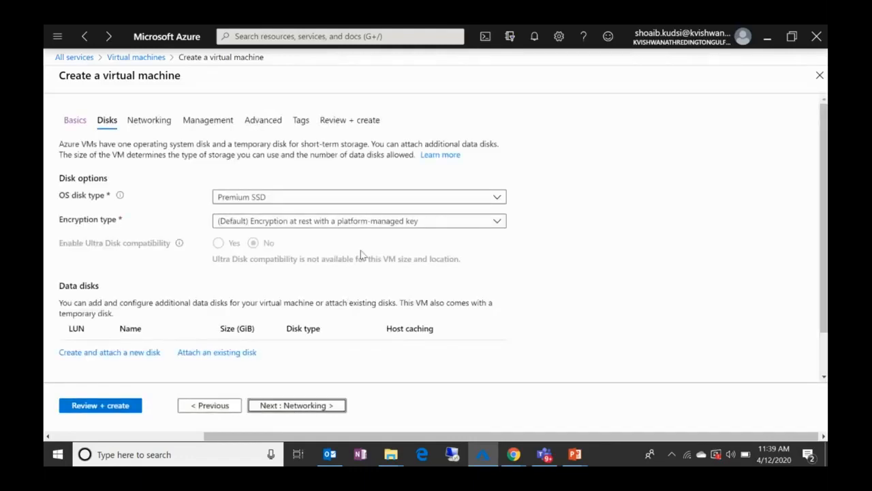
{"action": "left_click", "coordinate": [283, 196]}
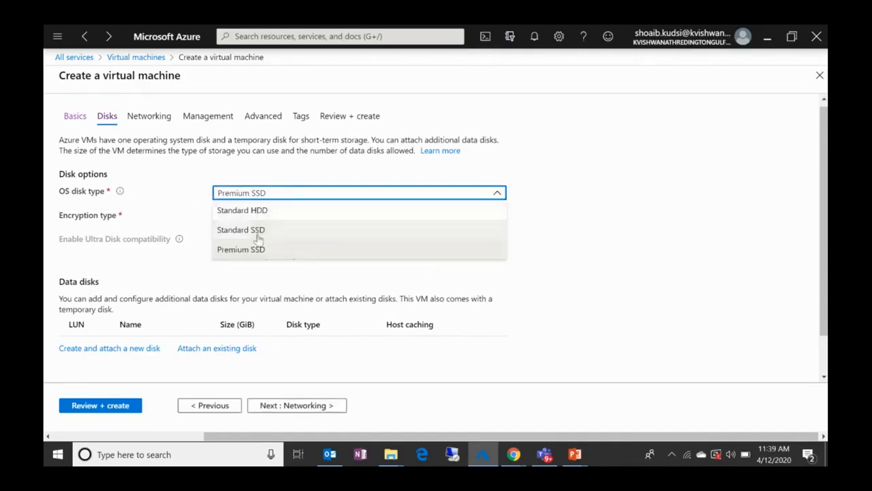
{"action": "left_click", "coordinate": [668, 202]}
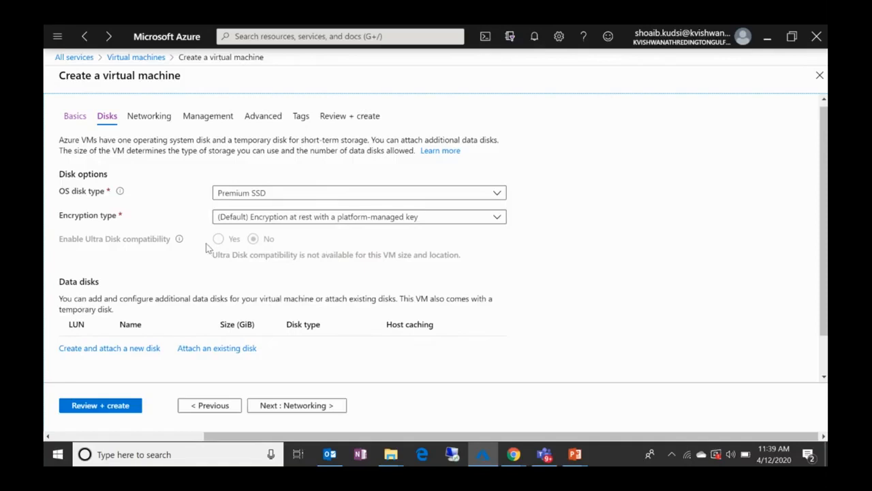
{"action": "left_click", "coordinate": [131, 350]}
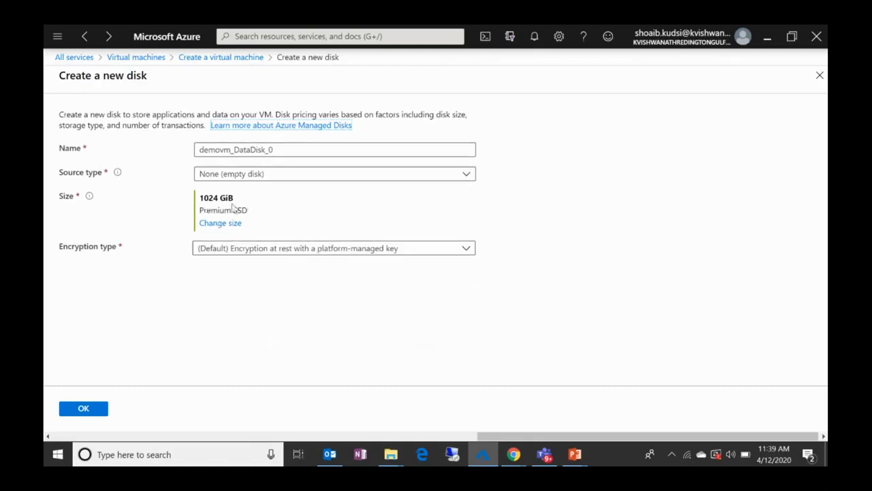
{"action": "left_click", "coordinate": [820, 76]}
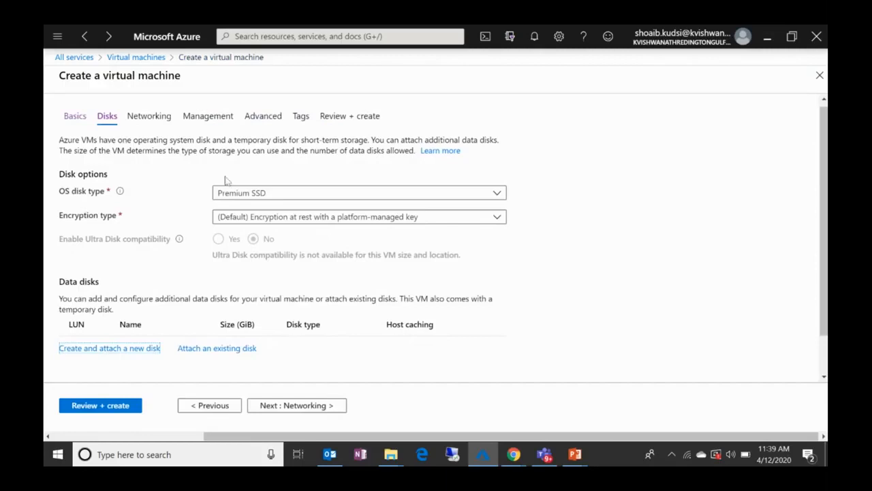
Step: Continue to the networking settings and review the virtual network, subnet, public IP and inbound port options
{"action": "left_click", "coordinate": [298, 407]}
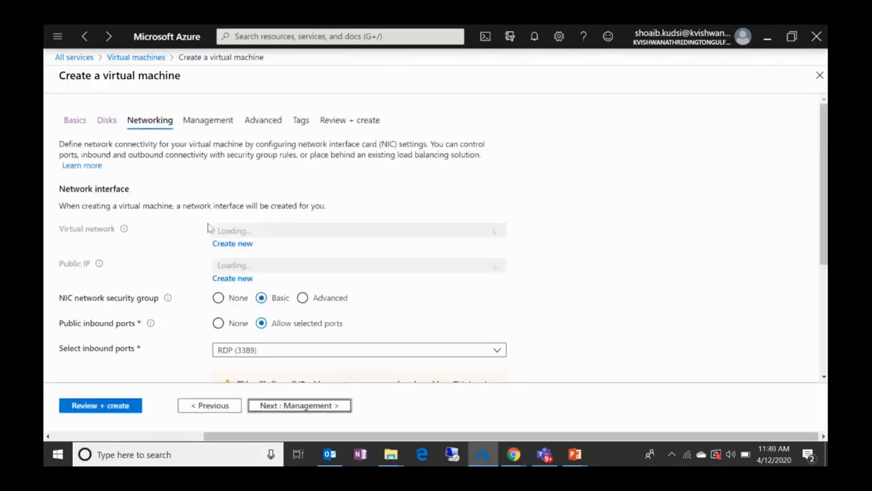
{"action": "scroll", "coordinate": [391, 238], "scroll_direction": "down", "scroll_amount": 2}
{"action": "scroll", "coordinate": [217, 224], "scroll_direction": "up", "scroll_amount": 2}
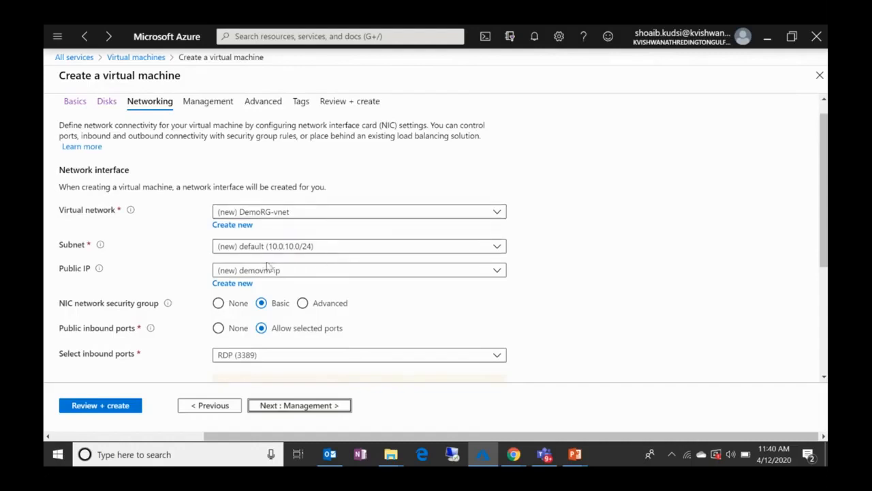
{"action": "scroll", "coordinate": [268, 266], "scroll_direction": "down", "scroll_amount": 1}
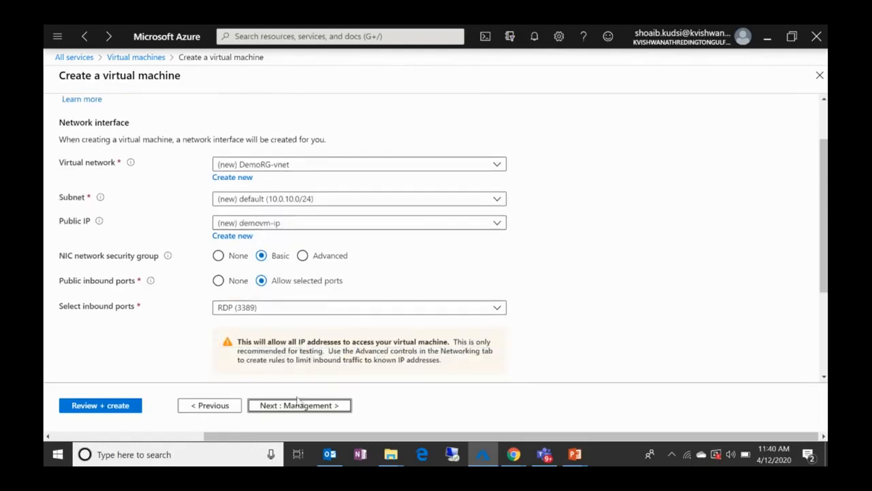
Step: Continue to the management settings and enable auto-shutdown for the virtual machine
{"action": "left_click", "coordinate": [297, 409]}
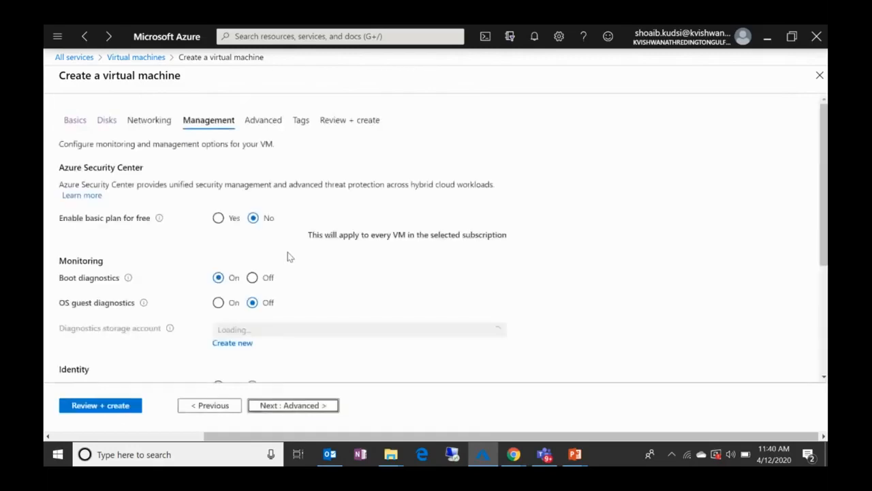
{"action": "scroll", "coordinate": [173, 257], "scroll_direction": "down", "scroll_amount": 2}
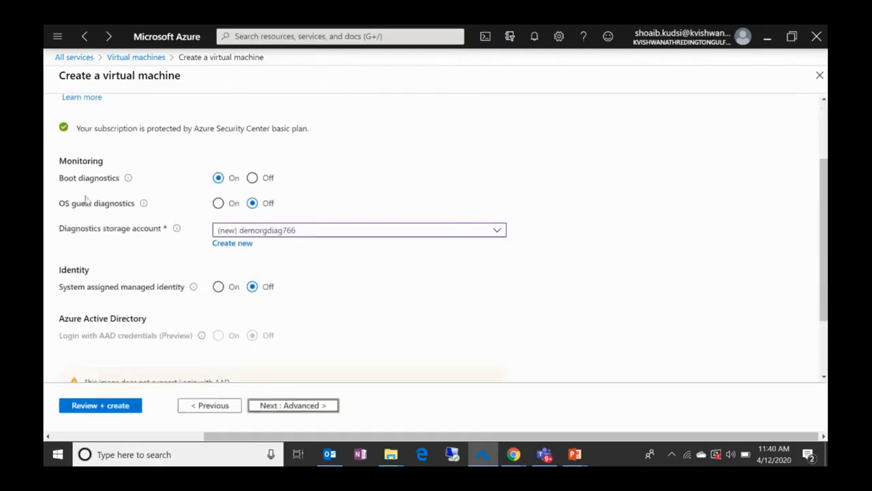
{"action": "scroll", "coordinate": [150, 262], "scroll_direction": "down", "scroll_amount": 2}
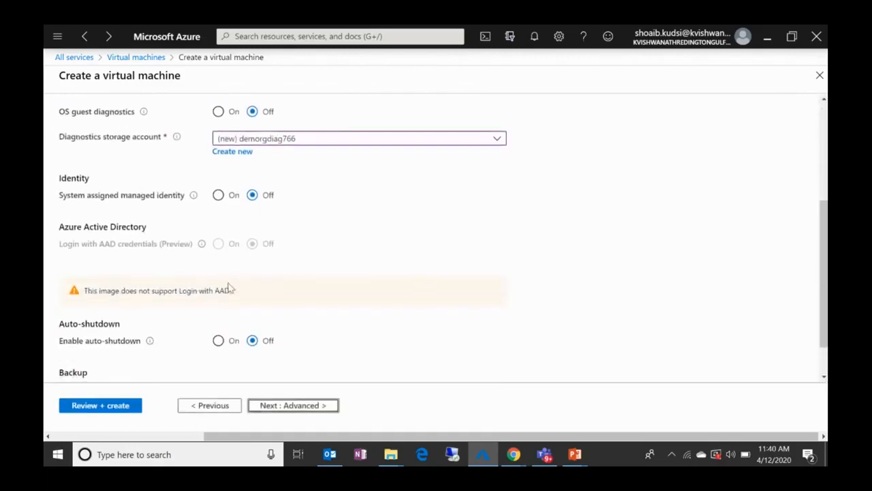
{"action": "scroll", "coordinate": [230, 287], "scroll_direction": "down", "scroll_amount": 1}
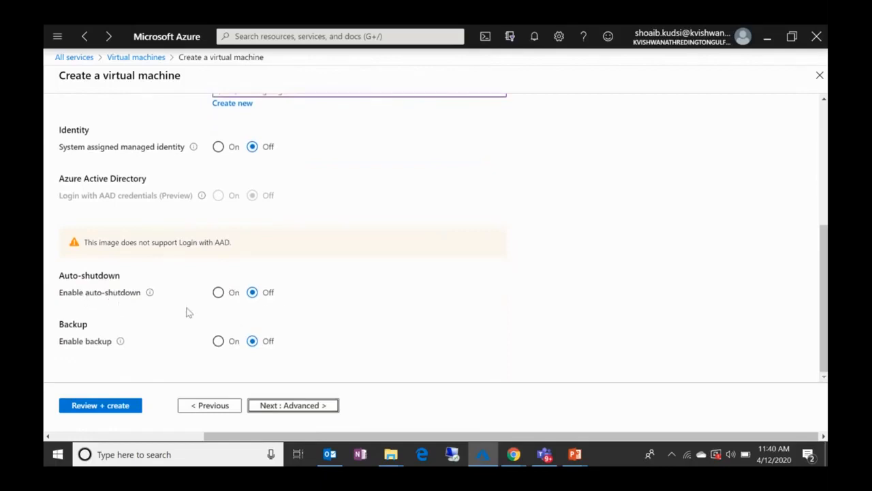
{"action": "left_click", "coordinate": [217, 299]}
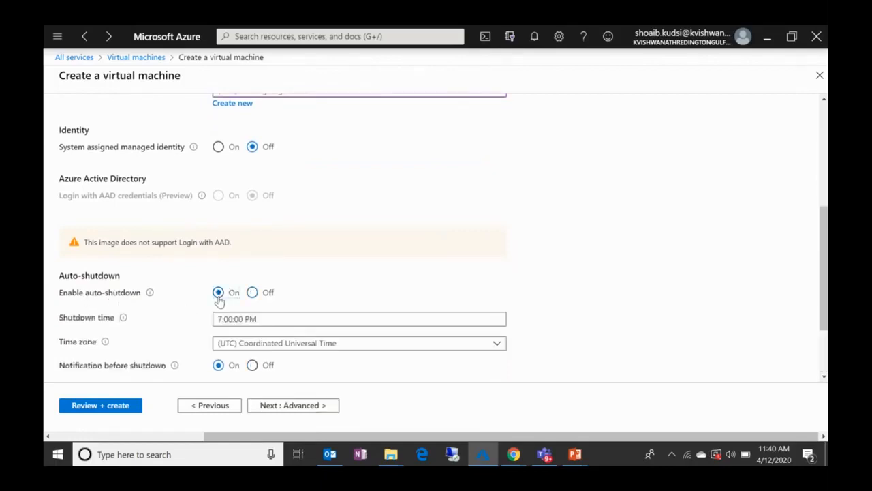
Step: Check the remaining auto-shutdown and backup settings, proceed to the final review, and create the virtual machine
{"action": "scroll", "coordinate": [235, 283], "scroll_direction": "down", "scroll_amount": 2}
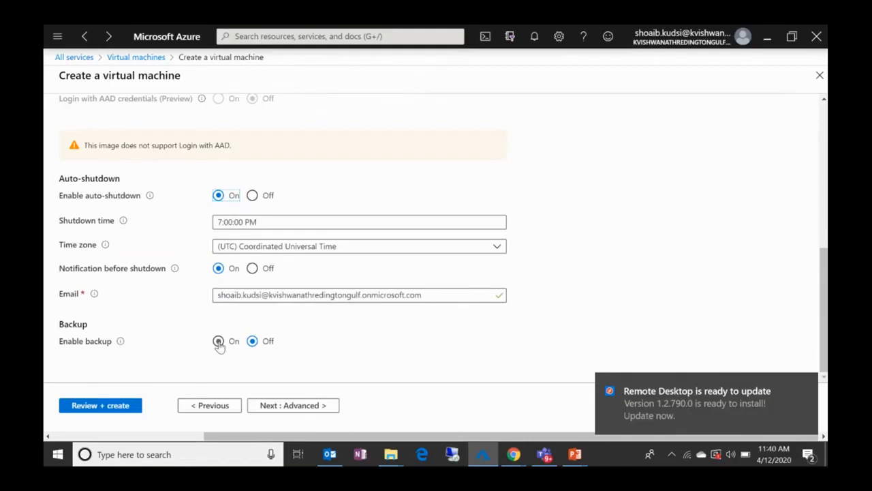
{"action": "scroll", "coordinate": [378, 294], "scroll_direction": "up", "scroll_amount": 1}
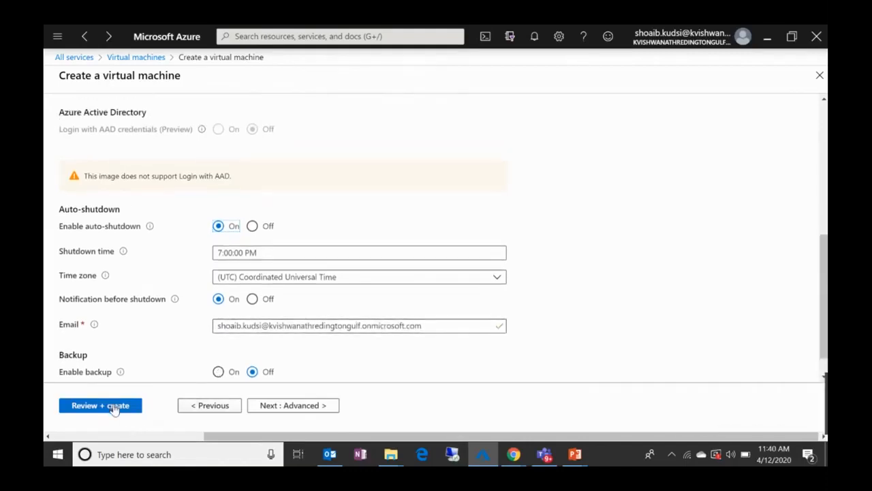
{"action": "left_click", "coordinate": [114, 405]}
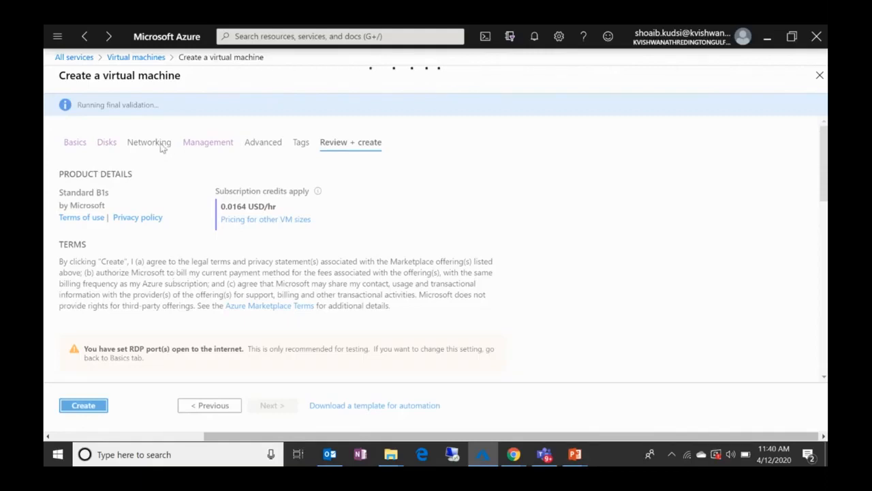
{"action": "left_click", "coordinate": [80, 408]}
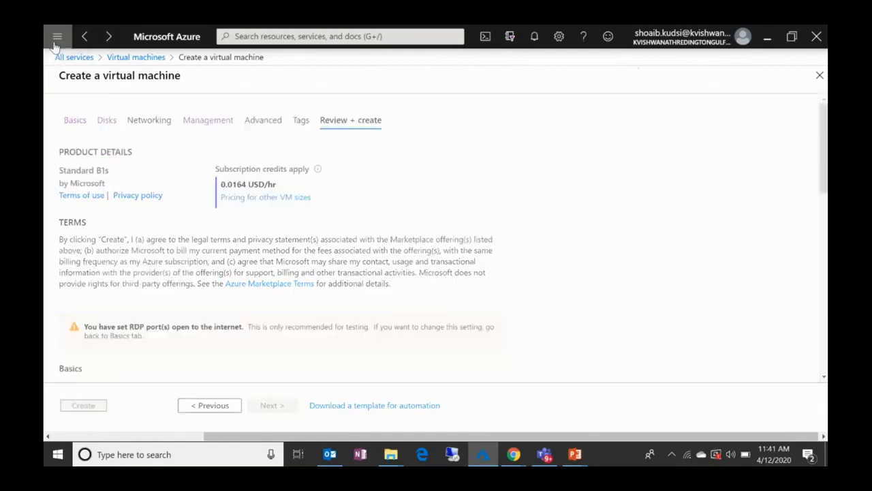
Step: Search all services for "storag", open Storage accounts, and look through the list of existing accounts
{"action": "left_click", "coordinate": [56, 39]}
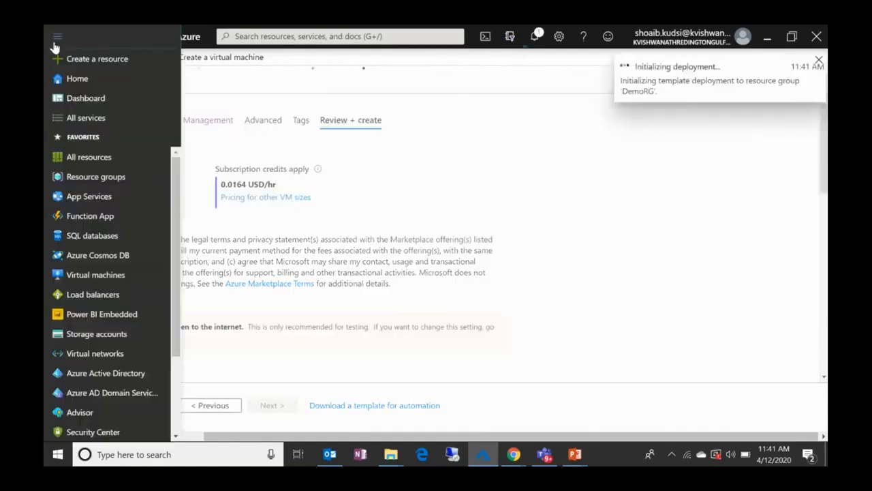
{"action": "left_click", "coordinate": [85, 119]}
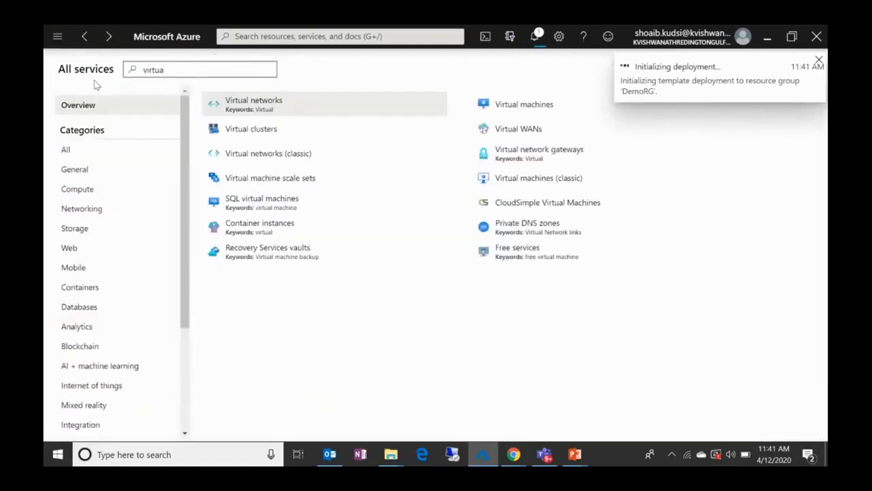
{"action": "key", "text": "ctrl+a"}
{"action": "type", "text": "storag"}
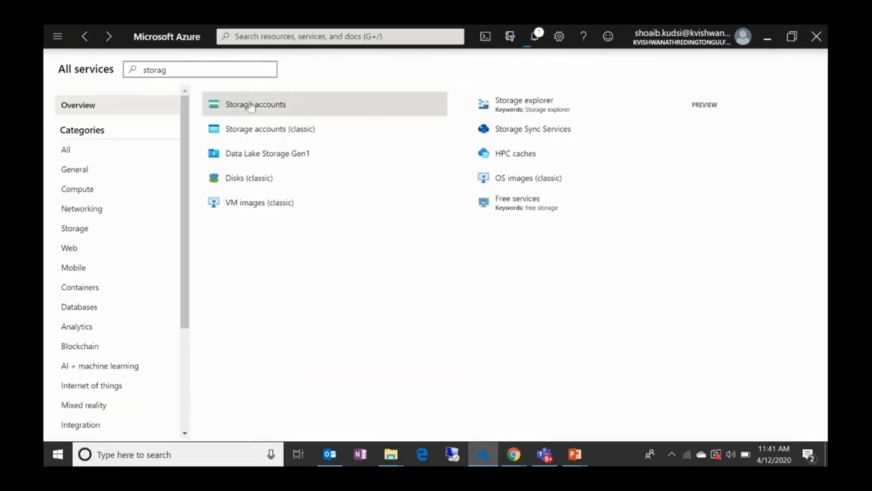
{"action": "left_click", "coordinate": [288, 110]}
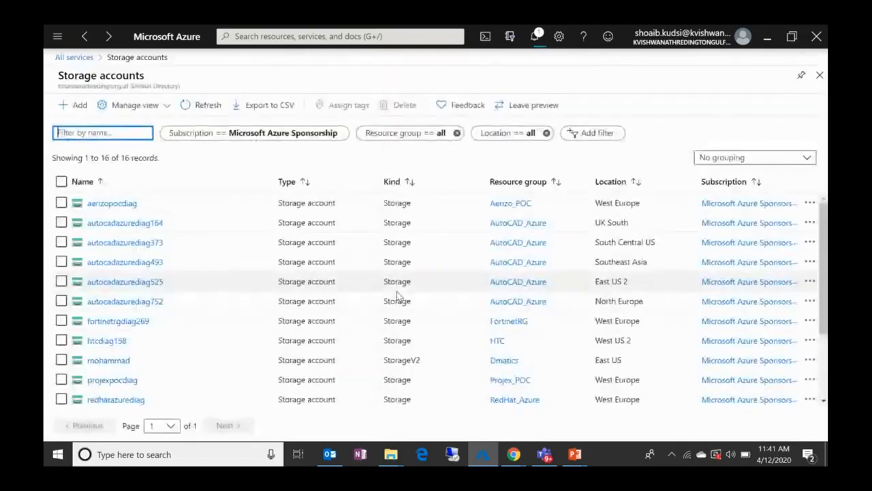
{"action": "scroll", "coordinate": [170, 310], "scroll_direction": "down", "scroll_amount": 1}
{"action": "scroll", "coordinate": [169, 311], "scroll_direction": "up", "scroll_amount": 1}
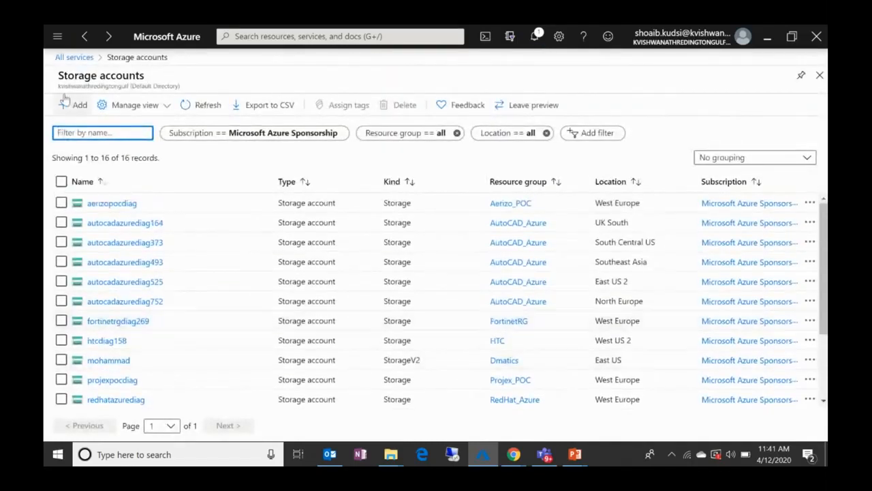
Step: Open the storage account creation form, look over its project and instance settings, and return to the storage accounts list
{"action": "left_click", "coordinate": [66, 104]}
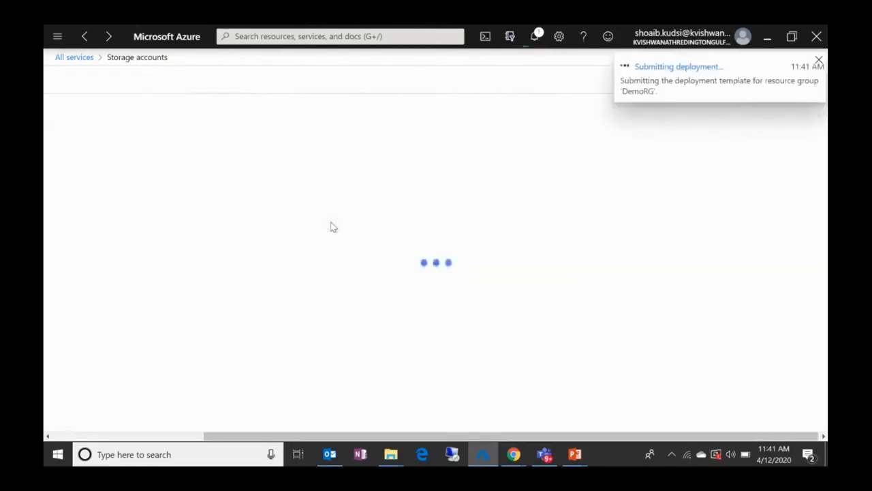
{"action": "scroll", "coordinate": [212, 191], "scroll_direction": "down", "scroll_amount": 1}
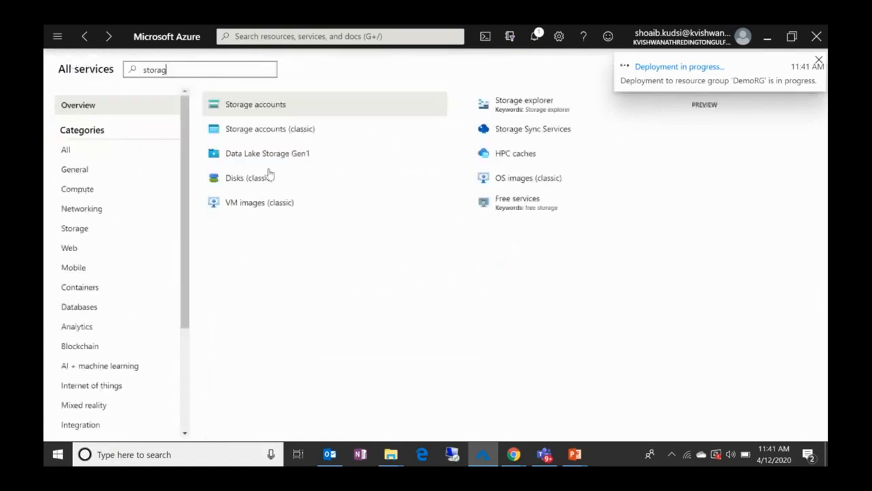
{"action": "left_click", "coordinate": [259, 112]}
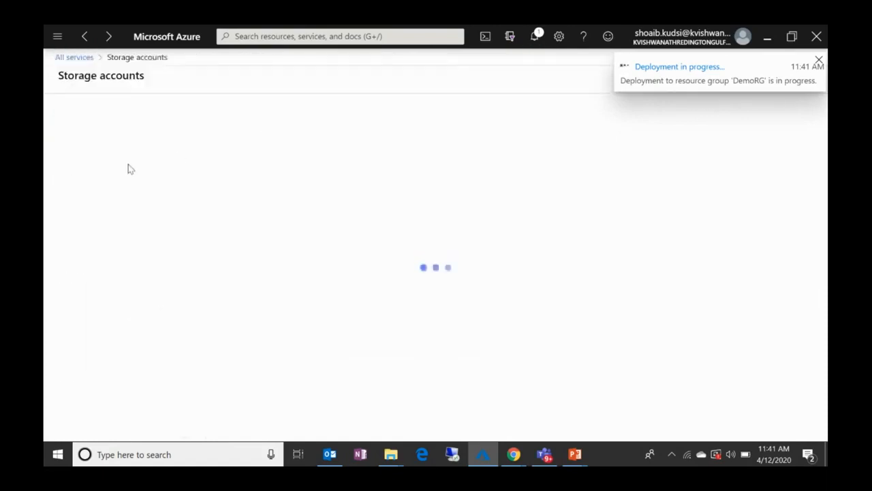
{"action": "left_click", "coordinate": [66, 106]}
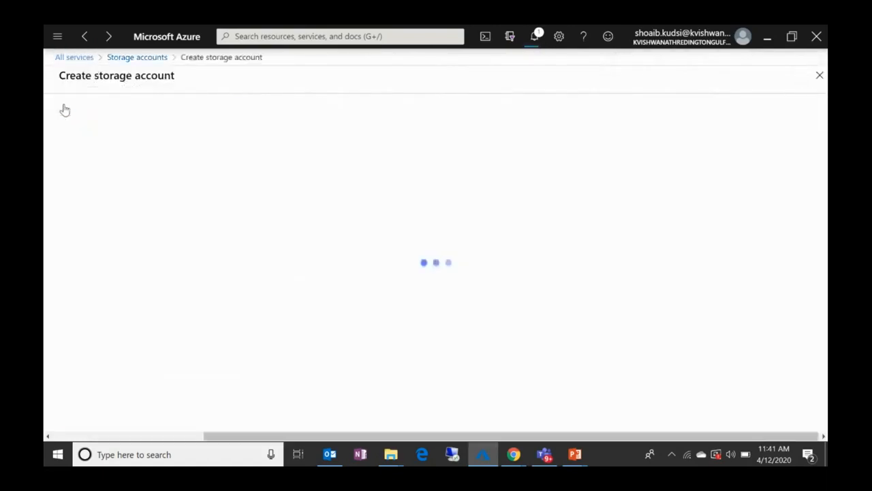
{"action": "scroll", "coordinate": [310, 214], "scroll_direction": "down", "scroll_amount": 2}
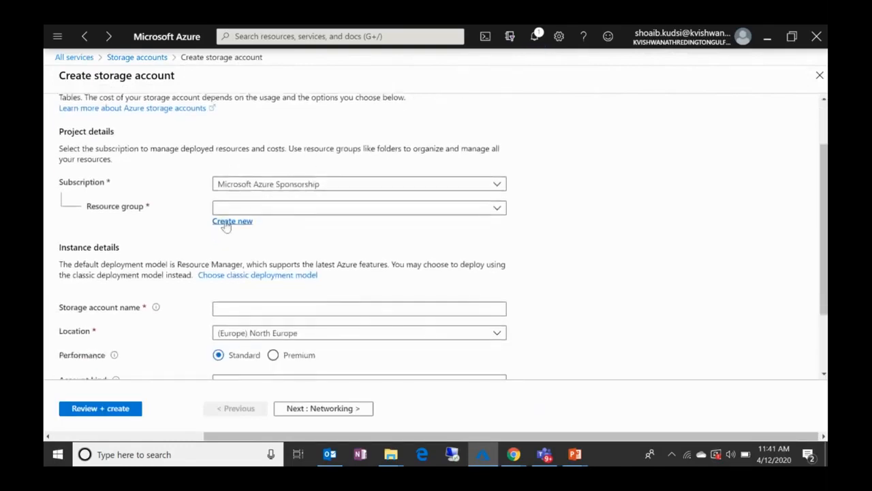
{"action": "left_click", "coordinate": [282, 308]}
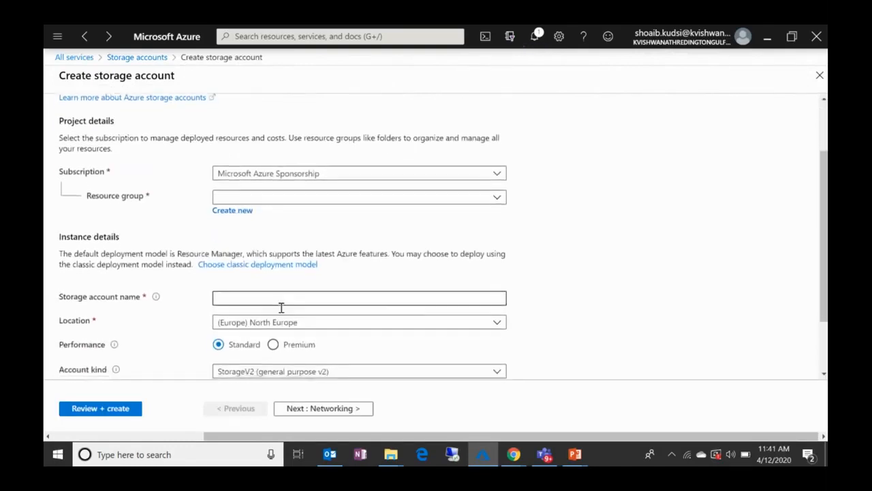
{"action": "scroll", "coordinate": [282, 308], "scroll_direction": "down", "scroll_amount": 3}
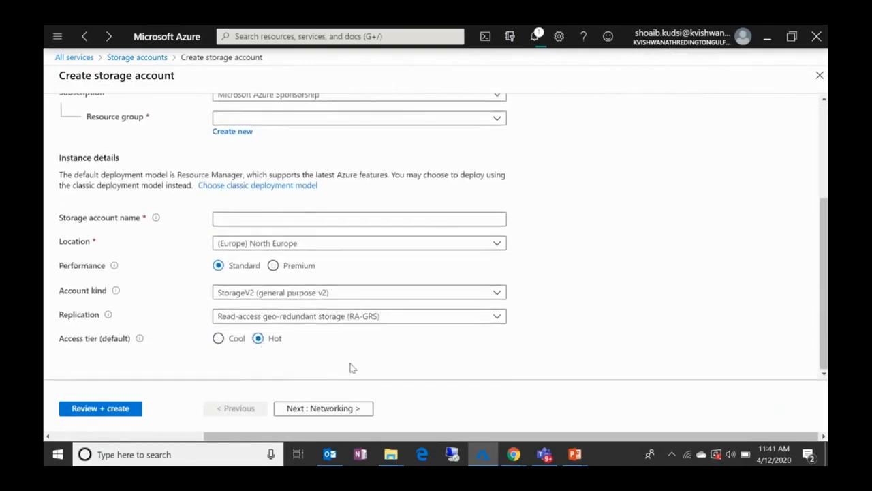
{"action": "scroll", "coordinate": [338, 327], "scroll_direction": "up", "scroll_amount": 5}
{"action": "left_click", "coordinate": [120, 60]}
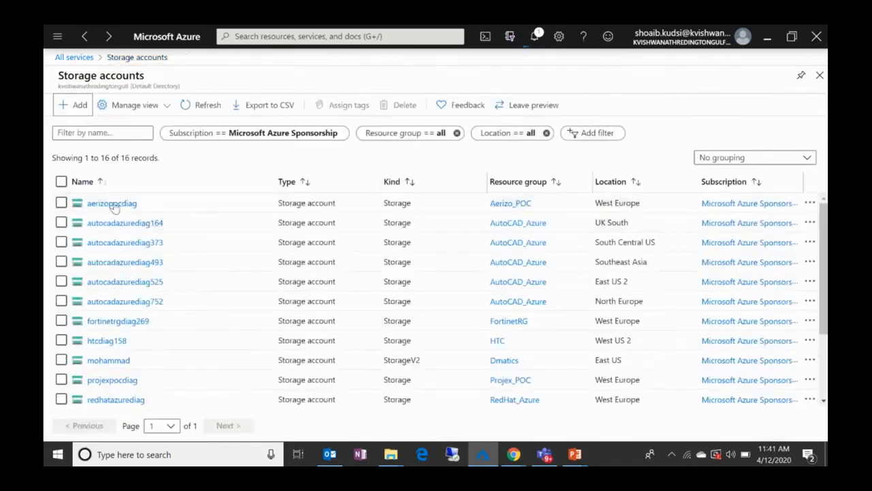
Step: Open the virtualdesktopdiag960 storage account and examine its overview, storage services and encryption page
{"action": "scroll", "coordinate": [126, 322], "scroll_direction": "down", "scroll_amount": 2}
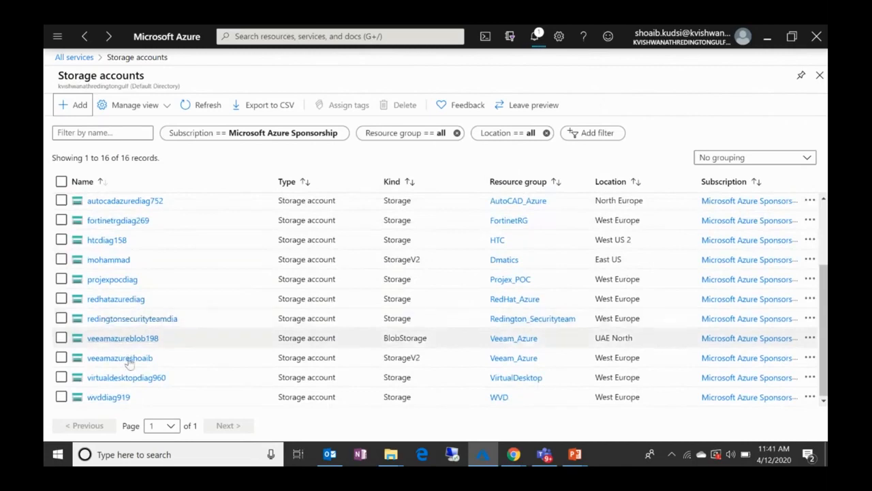
{"action": "left_click", "coordinate": [119, 379]}
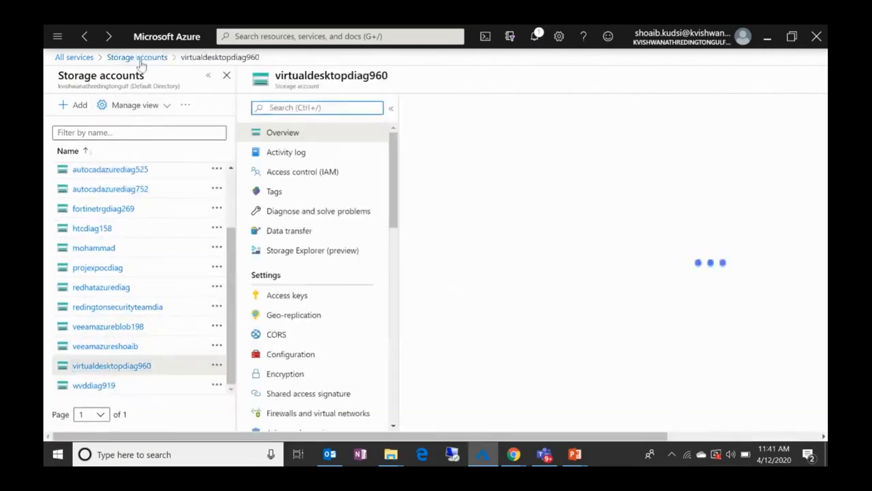
{"action": "left_click", "coordinate": [137, 57]}
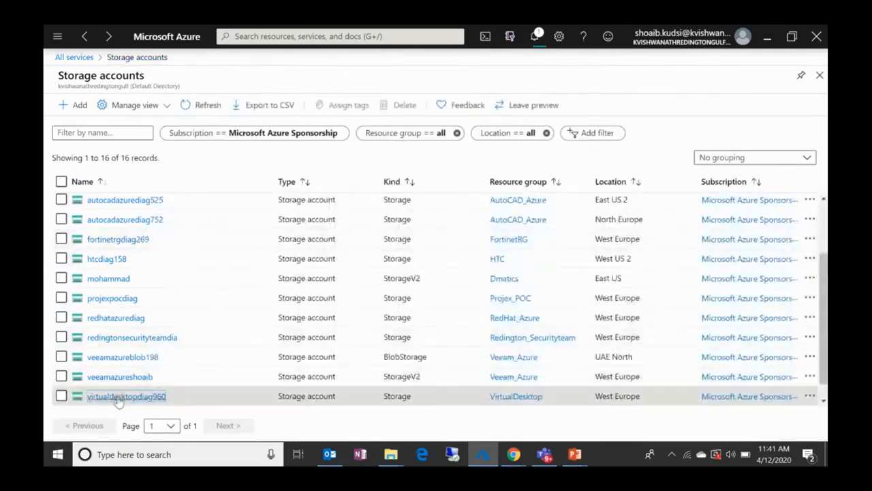
{"action": "left_click", "coordinate": [119, 397]}
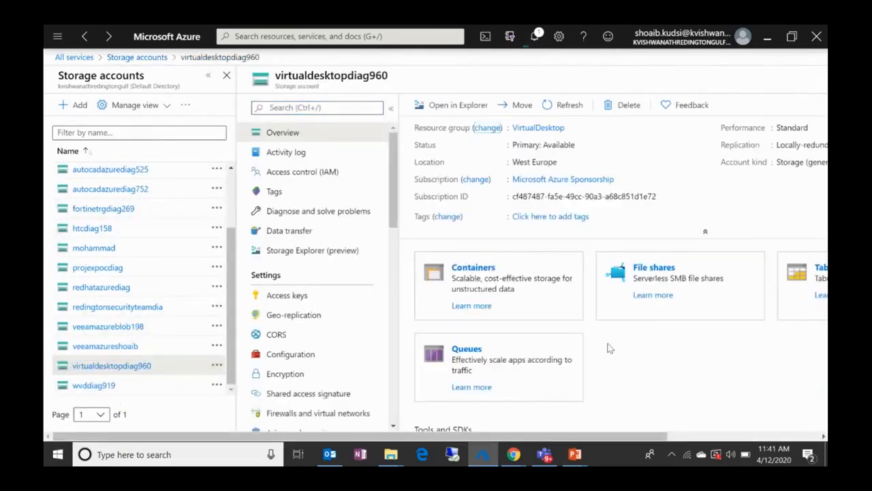
{"action": "left_click", "coordinate": [208, 75]}
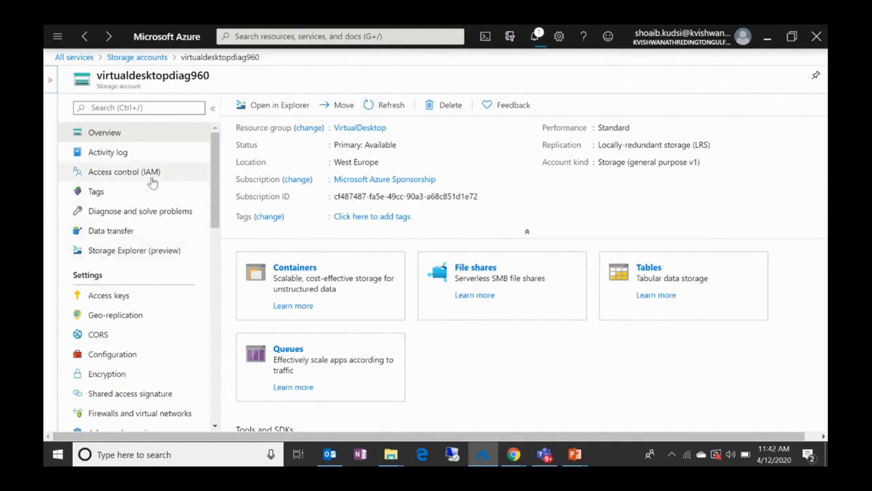
{"action": "left_click", "coordinate": [133, 372]}
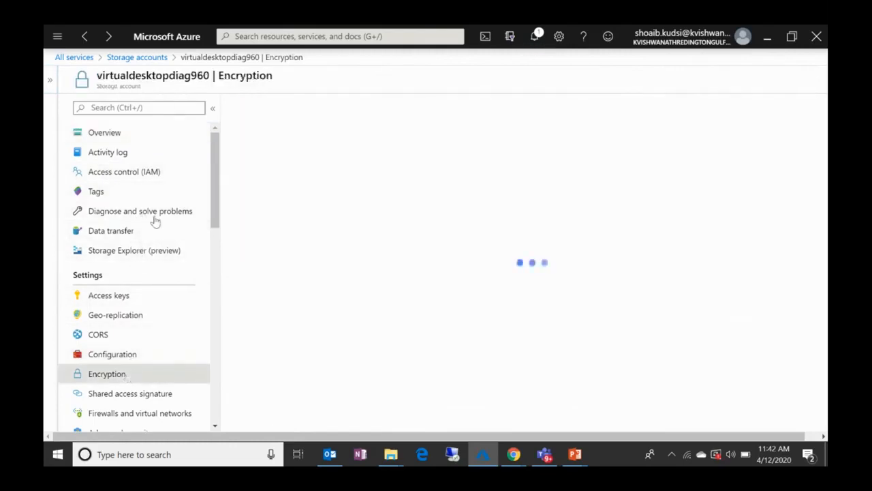
{"action": "left_click", "coordinate": [142, 136]}
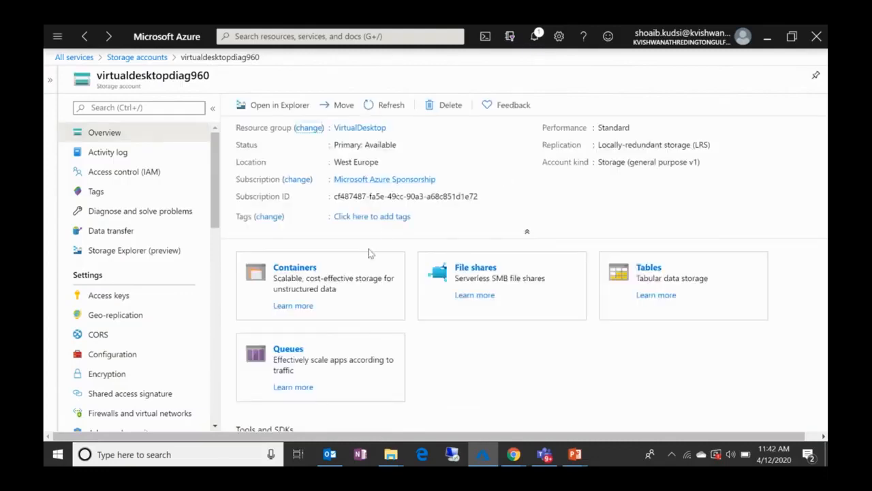
Step: Return to the storage accounts list, start creating a new storage account, and try the account name test
{"action": "left_click", "coordinate": [148, 57]}
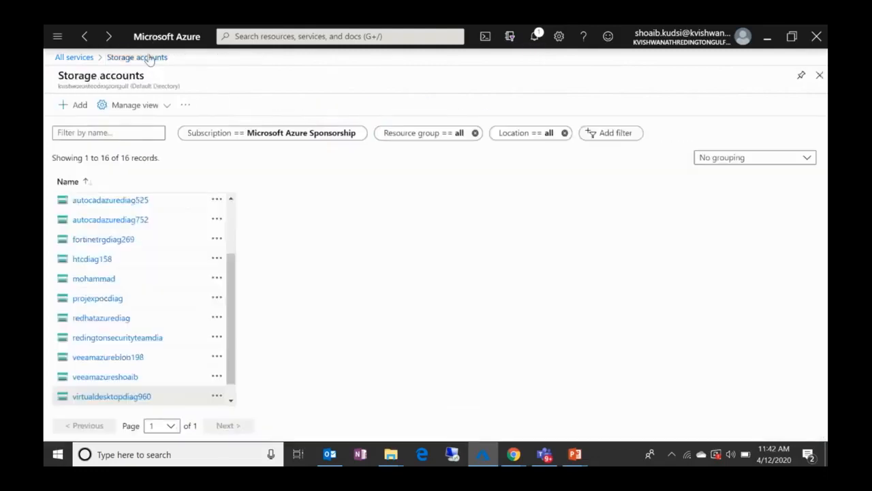
{"action": "left_click", "coordinate": [78, 107]}
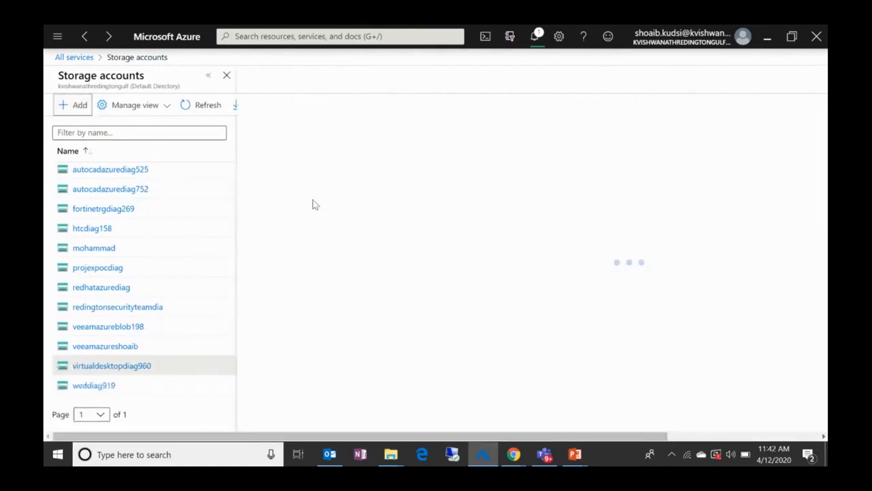
{"action": "scroll", "coordinate": [292, 270], "scroll_direction": "down", "scroll_amount": 1}
{"action": "scroll", "coordinate": [293, 270], "scroll_direction": "down", "scroll_amount": 1}
{"action": "left_click", "coordinate": [260, 225]}
{"action": "type", "text": "test"}
{"action": "key", "text": "Tab"}
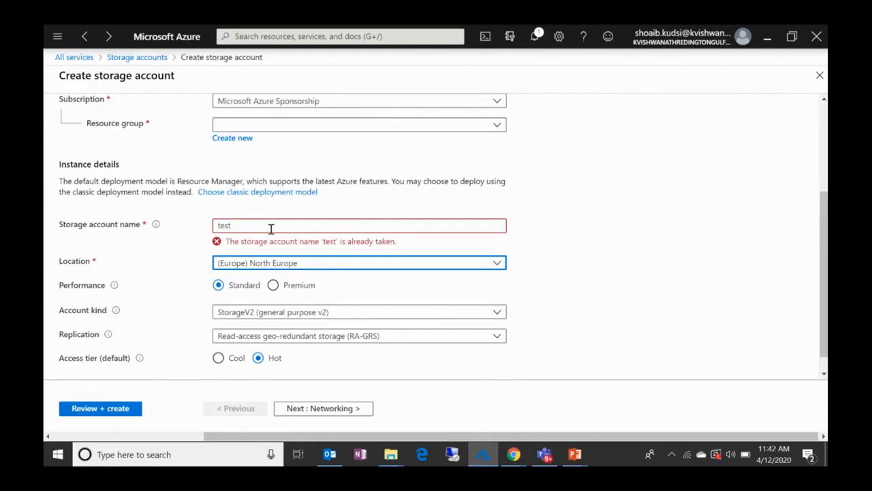
Step: Assign the new storage account to the existing DemoRG resource group
{"action": "scroll", "coordinate": [271, 229], "scroll_direction": "down", "scroll_amount": 1}
{"action": "scroll", "coordinate": [293, 229], "scroll_direction": "up", "scroll_amount": 3}
{"action": "scroll", "coordinate": [273, 233], "scroll_direction": "down", "scroll_amount": 1}
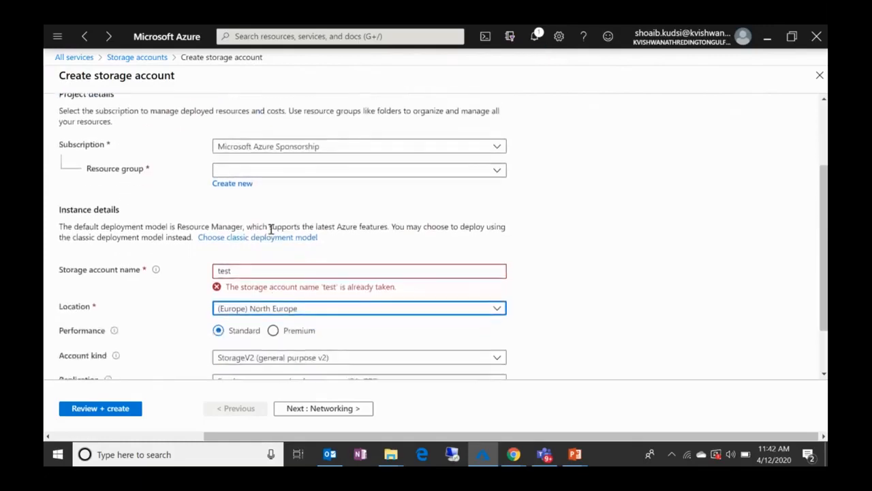
{"action": "left_click", "coordinate": [241, 185]}
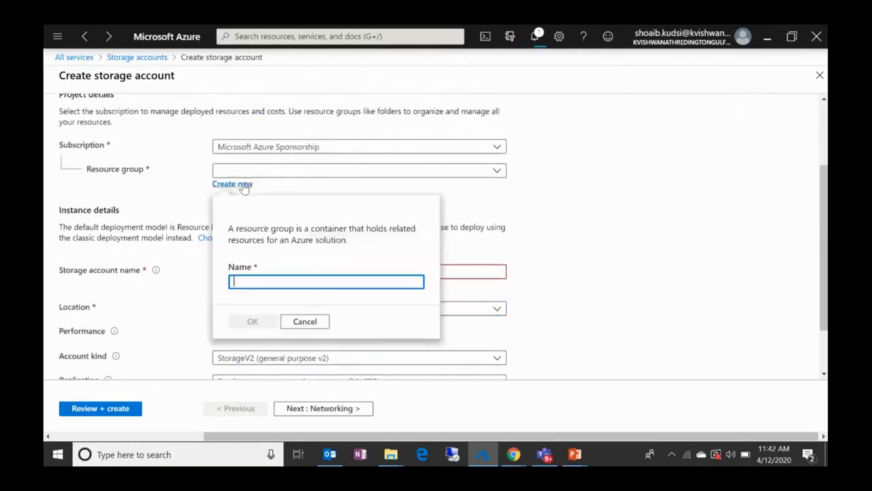
{"action": "left_click", "coordinate": [474, 193]}
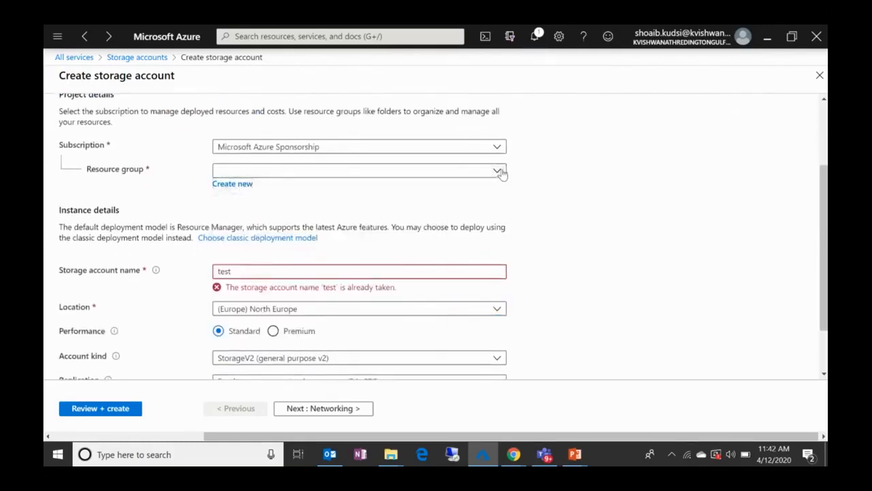
{"action": "left_click", "coordinate": [500, 171]}
{"action": "type", "text": "de"}
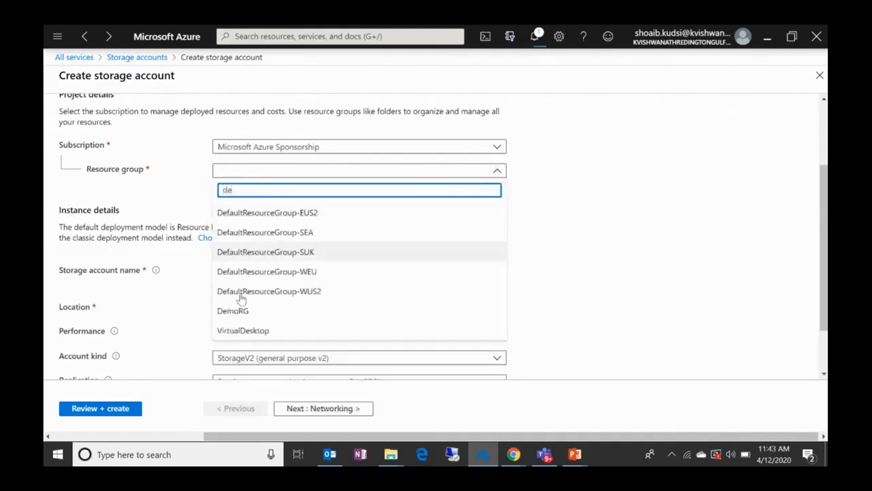
{"action": "left_click", "coordinate": [236, 311]}
Step: Name the new storage account demostroagedxb
{"action": "left_click", "coordinate": [259, 273]}
{"action": "type", "text": "demostrat"}
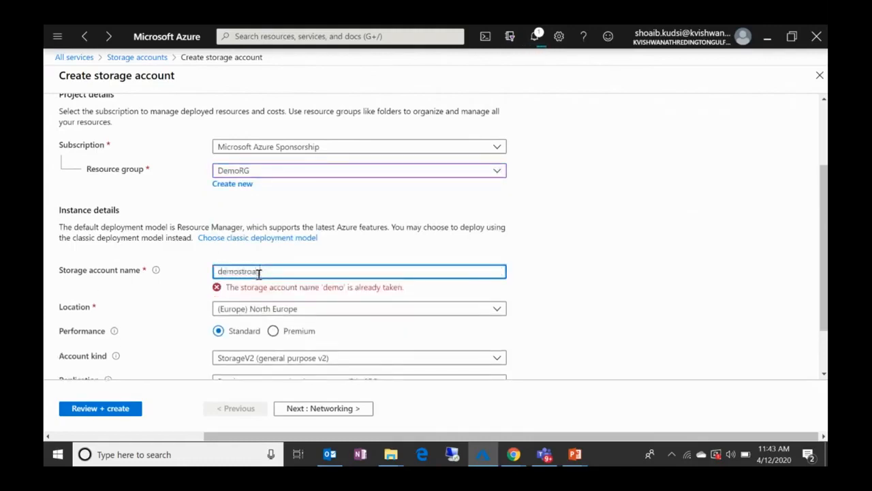
{"action": "type", "text": "agedxb"}
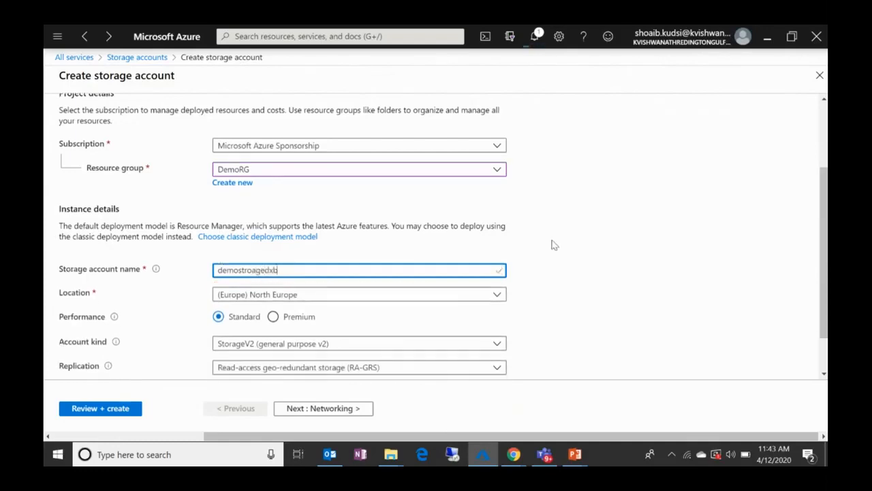
Step: Check the account kind and replication options, keep StorageV2 (general purpose v2) and RA-GRS, and submit the storage account settings for final review
{"action": "scroll", "coordinate": [477, 247], "scroll_direction": "down", "scroll_amount": 2}
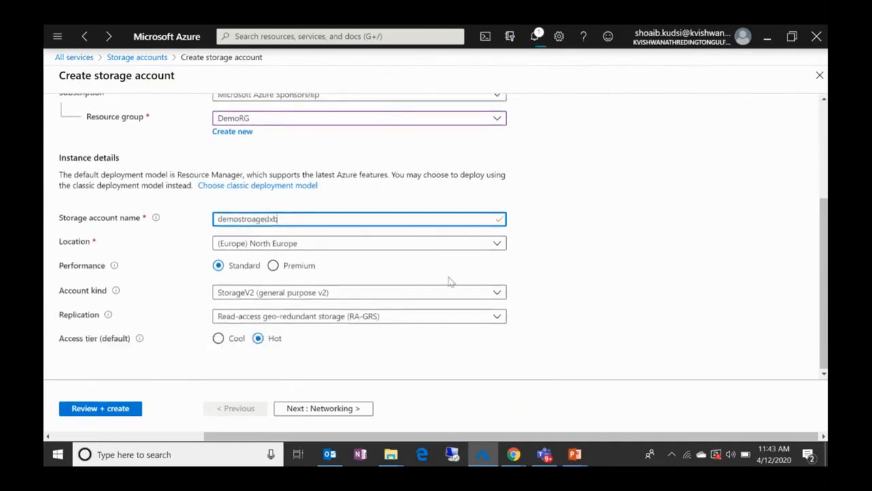
{"action": "left_click", "coordinate": [296, 298]}
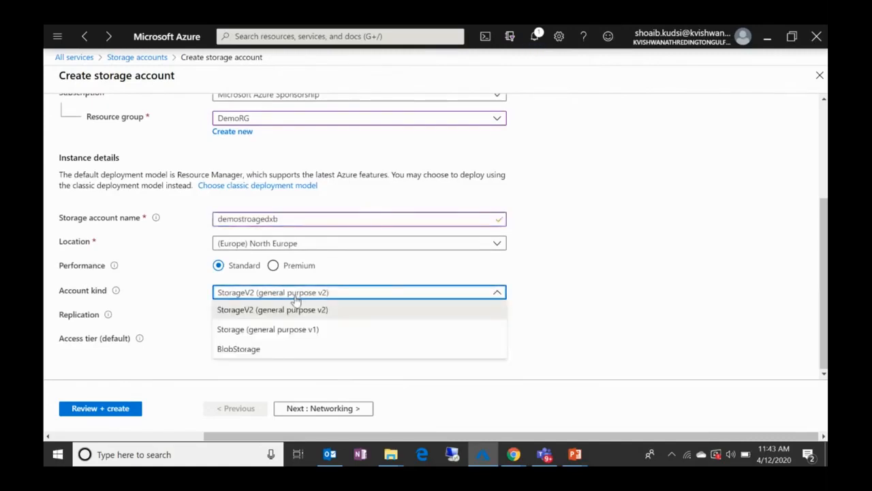
{"action": "left_click", "coordinate": [295, 306]}
{"action": "left_click", "coordinate": [292, 325]}
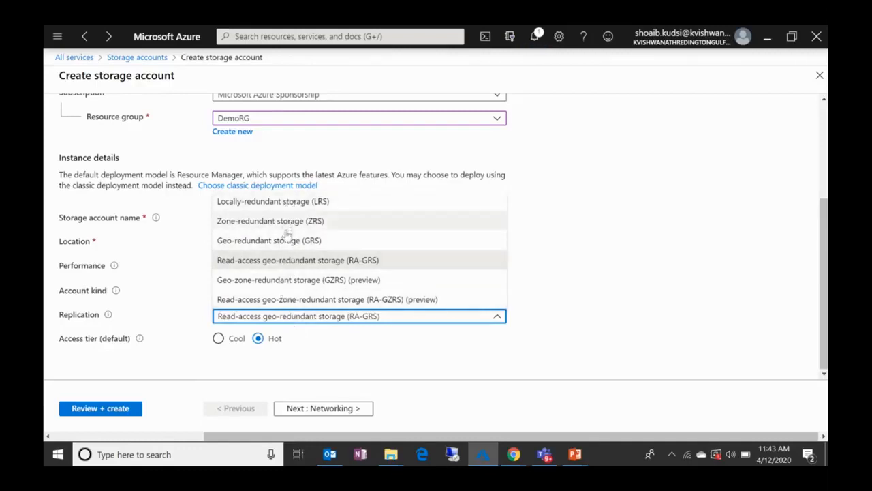
{"action": "left_click", "coordinate": [716, 249]}
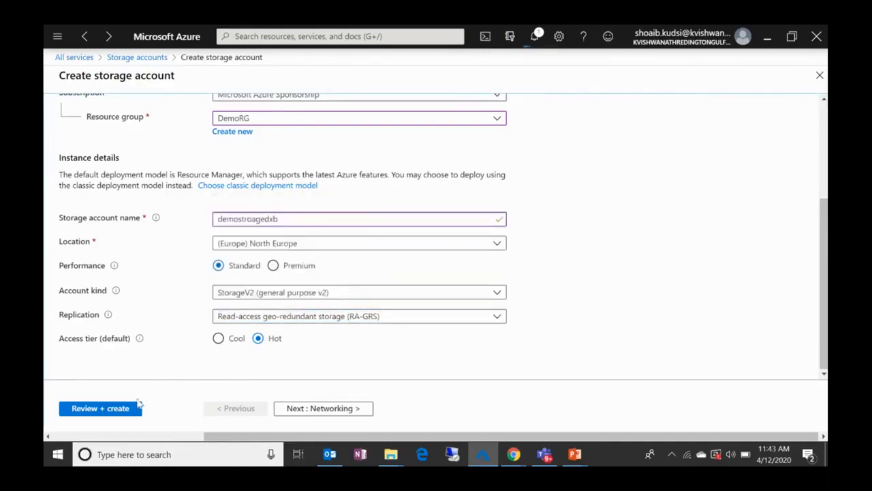
{"action": "left_click", "coordinate": [115, 408]}
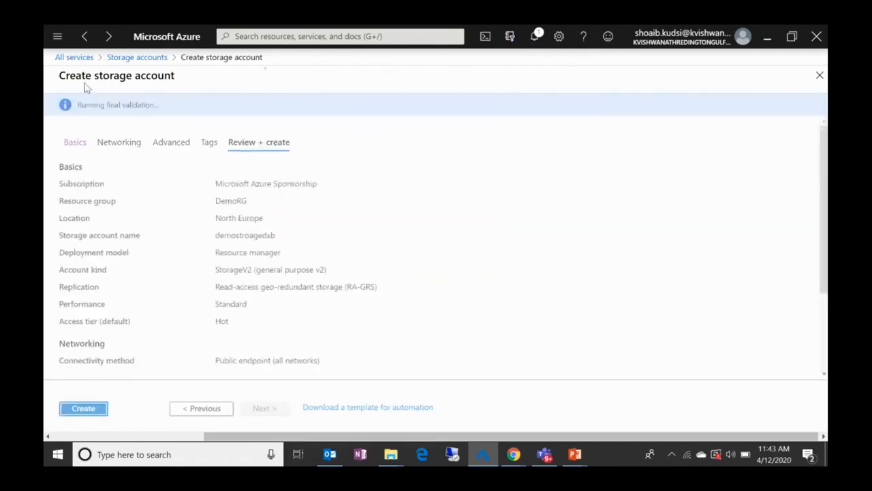
Step: Start creating a new virtual network and assign it to the existing DemoRG resource group
{"action": "left_click", "coordinate": [57, 37]}
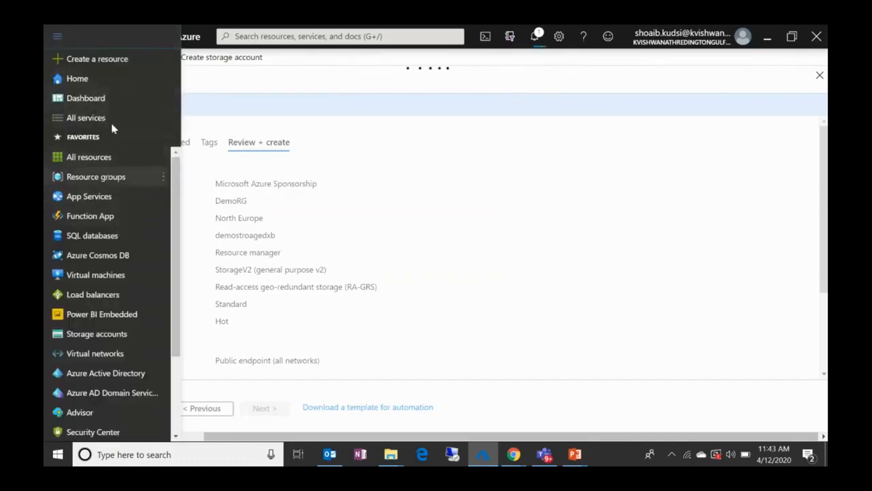
{"action": "left_click", "coordinate": [114, 360]}
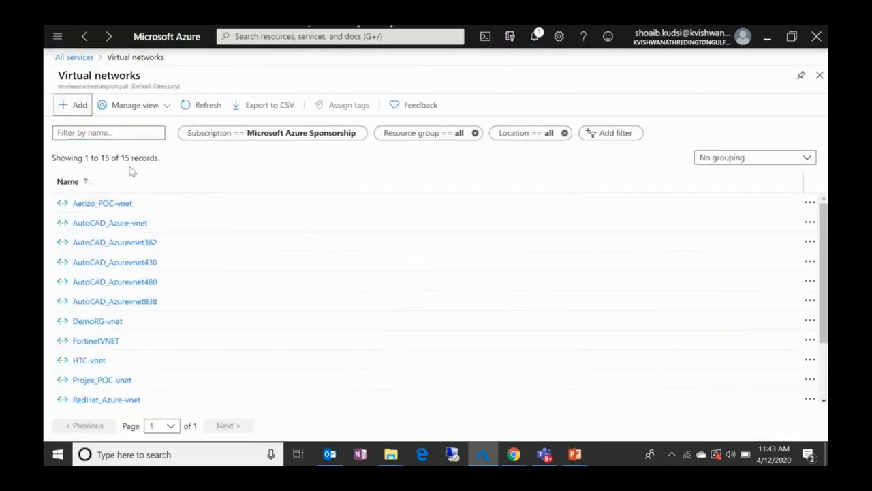
{"action": "left_click", "coordinate": [73, 105]}
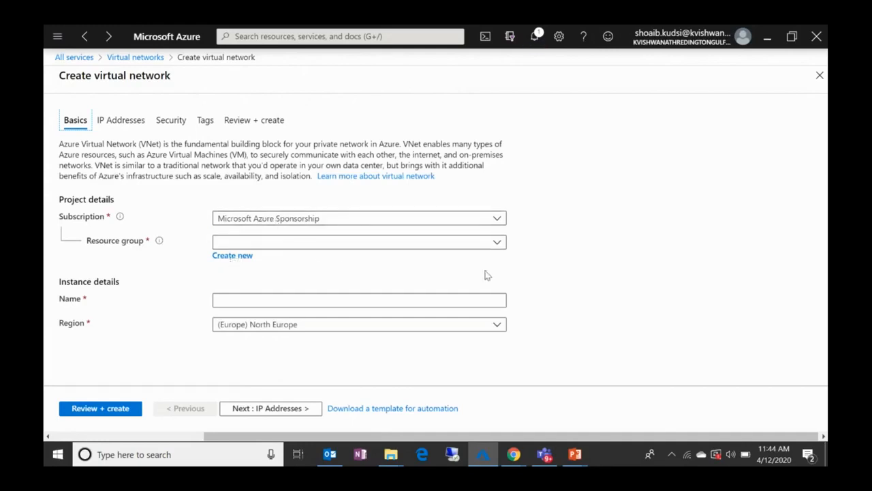
{"action": "left_click", "coordinate": [498, 244]}
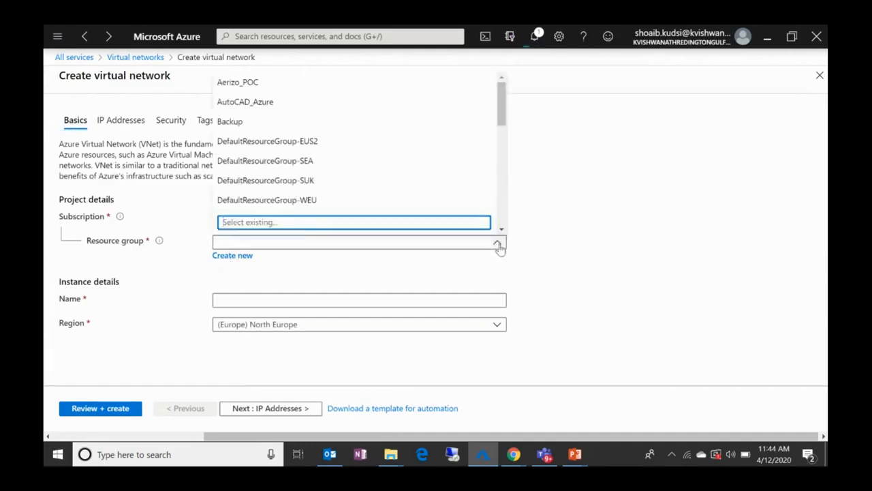
{"action": "type", "text": "demo"}
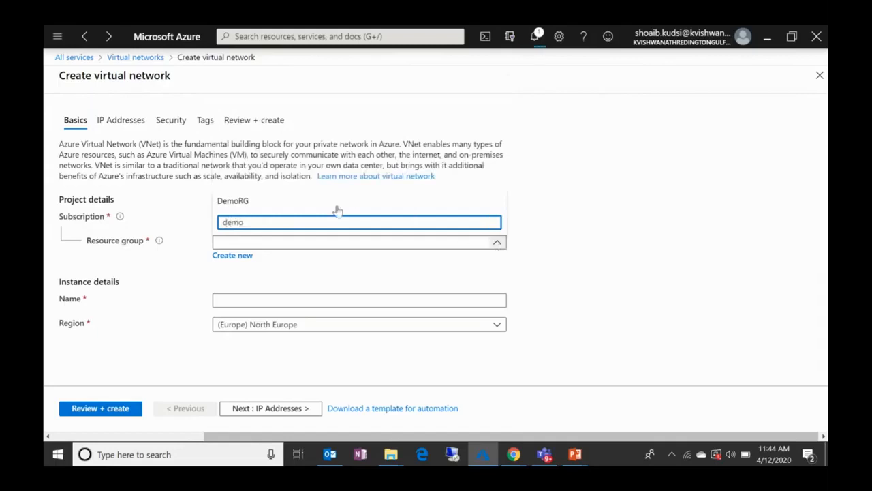
{"action": "left_click", "coordinate": [314, 201]}
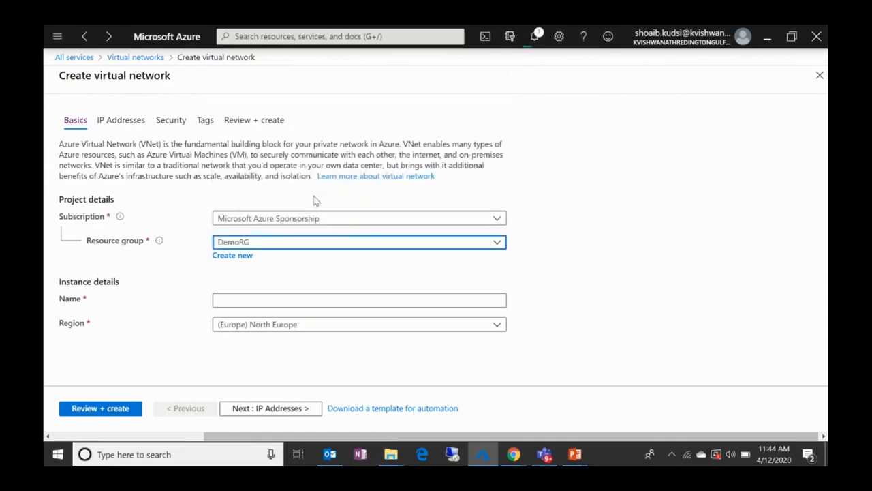
Step: Name the new virtual network testdemovnet
{"action": "left_click", "coordinate": [265, 299]}
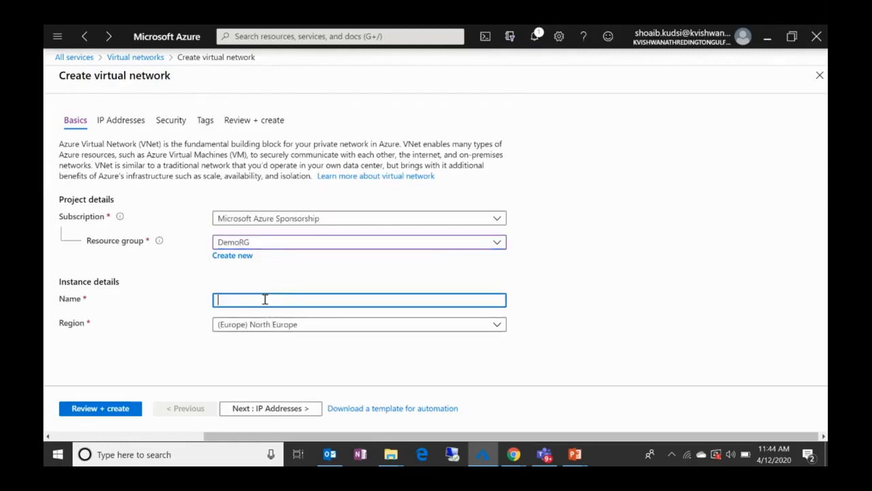
{"action": "type", "text": "testdemo"}
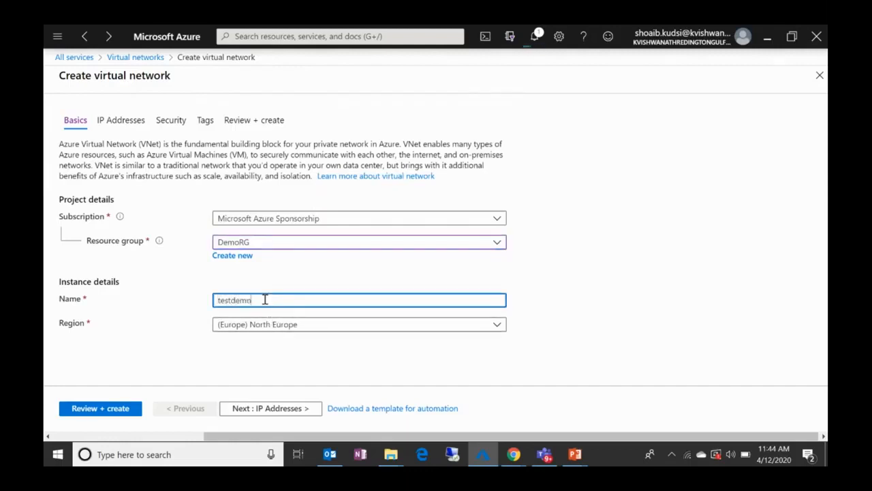
{"action": "type", "text": "vnet"}
Step: Go through the virtual network's IP address, security and tag settings with the defaults kept, up to the final review
{"action": "left_click", "coordinate": [286, 408]}
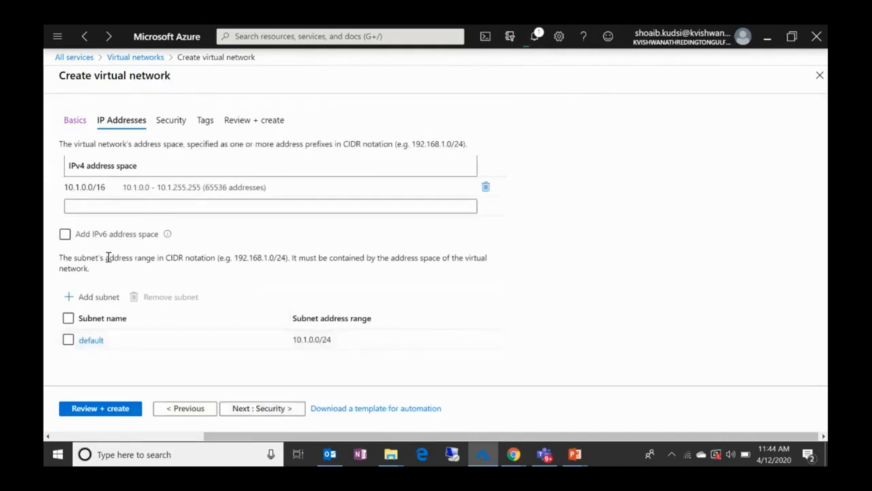
{"action": "left_click", "coordinate": [116, 188]}
{"action": "left_click", "coordinate": [283, 409]}
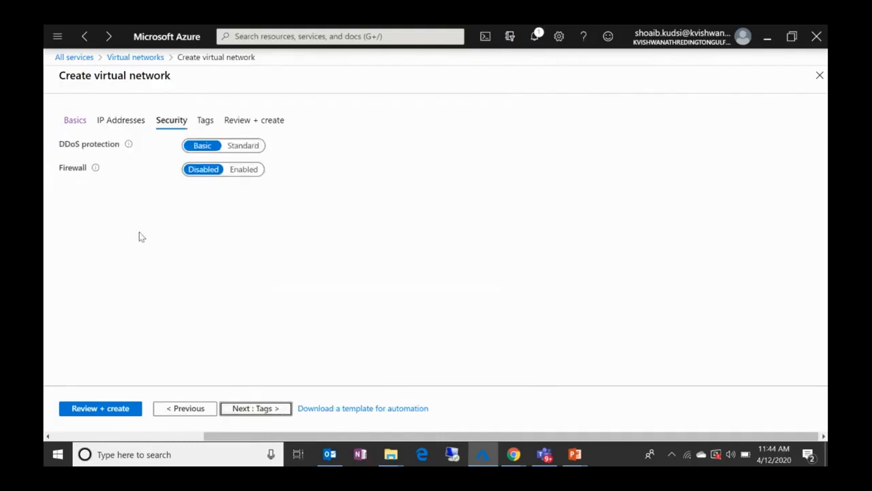
{"action": "left_click", "coordinate": [251, 409]}
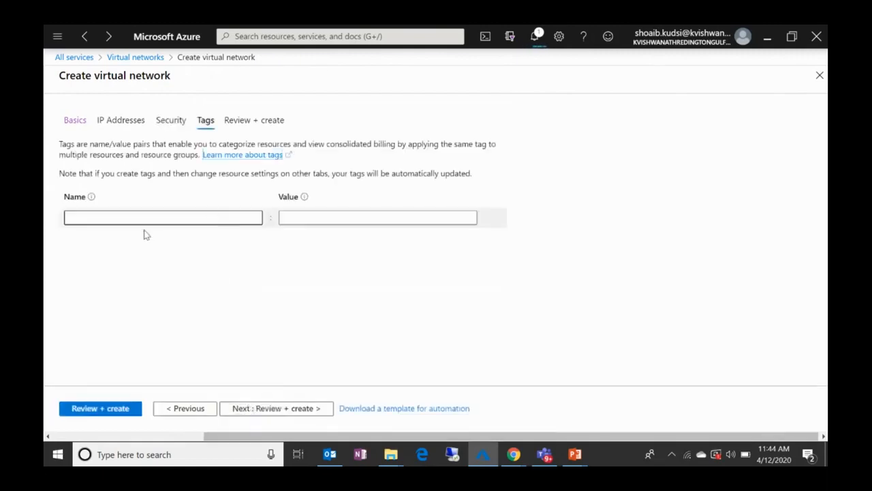
{"action": "left_click", "coordinate": [269, 409]}
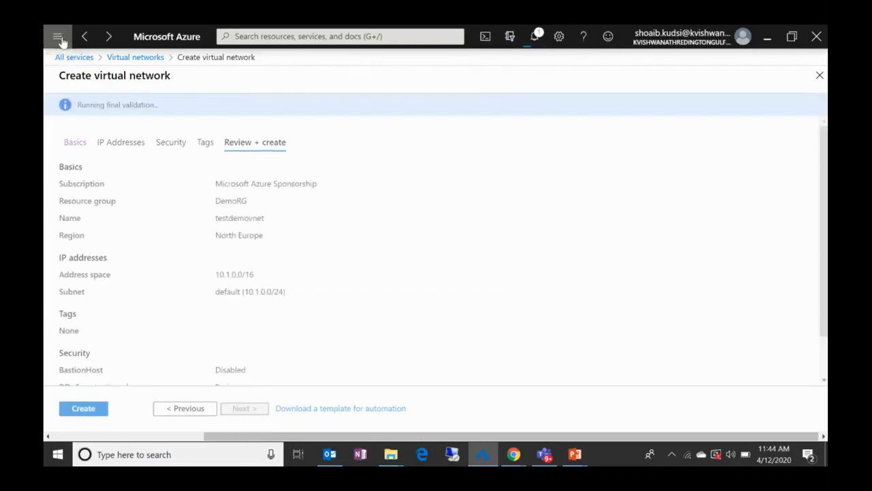
Step: Look over the storage services in the full services list and check the deployment status in the notifications
{"action": "left_click", "coordinate": [58, 37]}
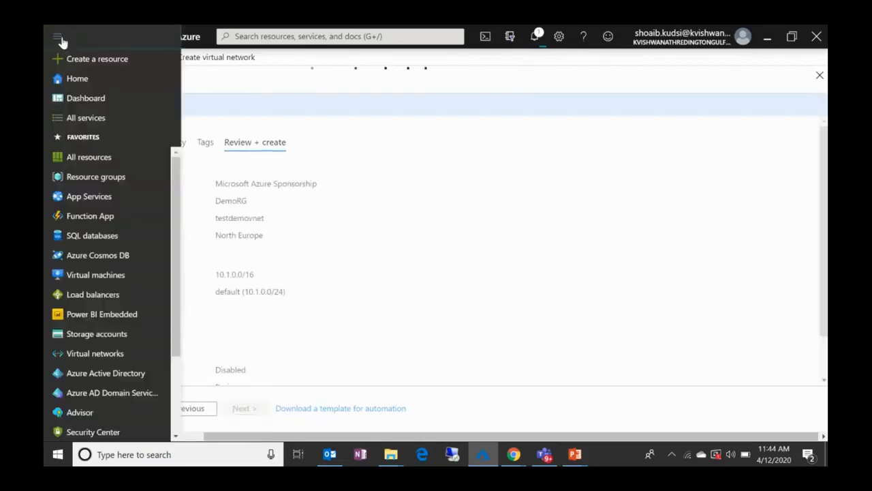
{"action": "left_click", "coordinate": [117, 125]}
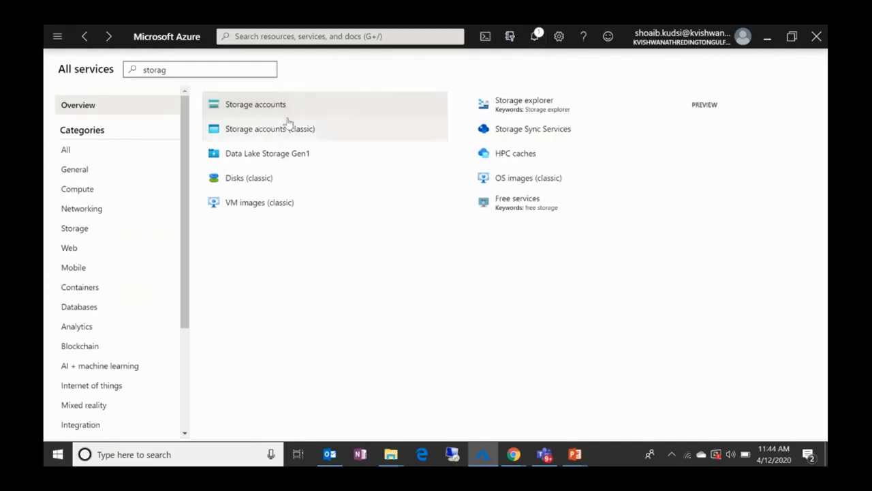
{"action": "mouse_move", "coordinate": [266, 119]}
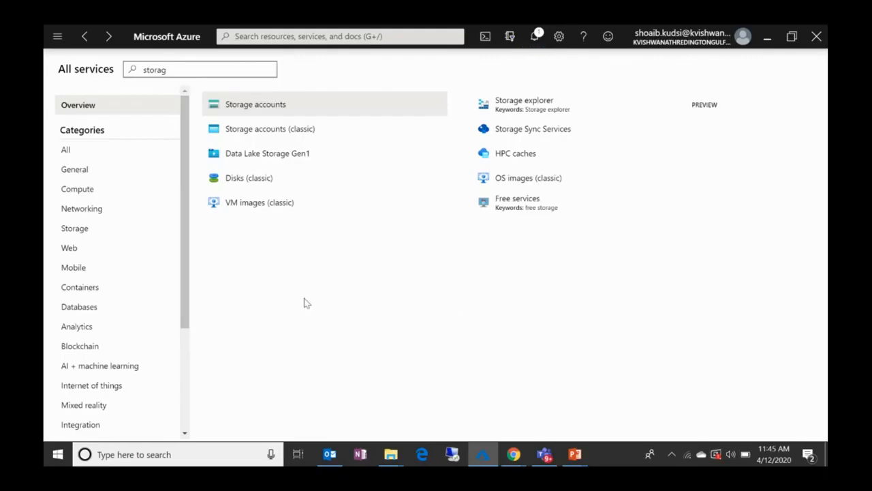
{"action": "left_click", "coordinate": [534, 37]}
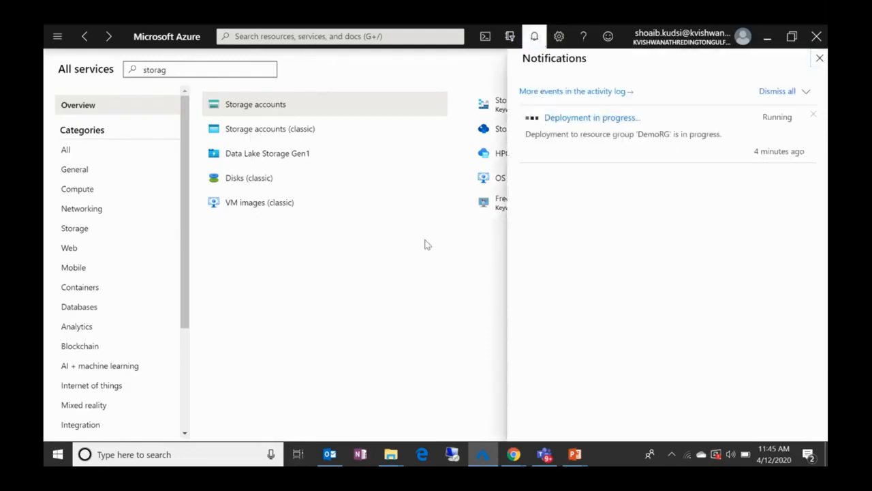
{"action": "left_click", "coordinate": [454, 289]}
Step: Switch to the running PowerPoint slide show and advance to the Internet of Things slide
{"action": "left_click", "coordinate": [579, 464]}
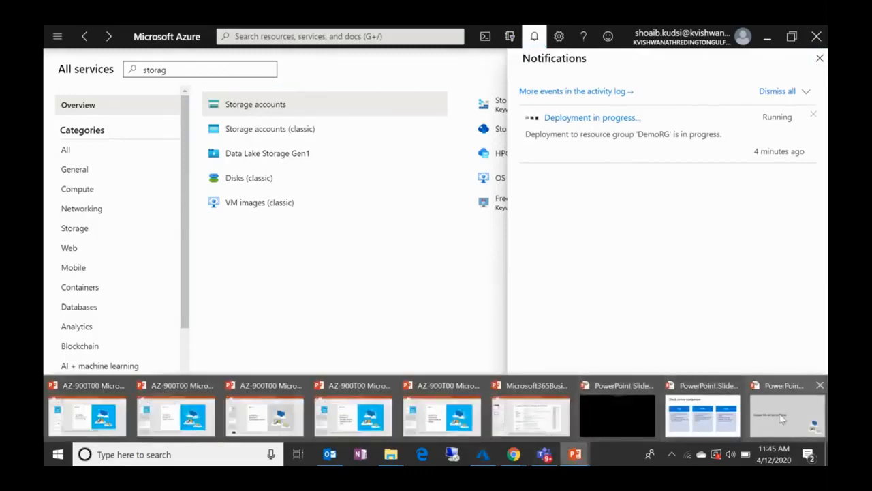
{"action": "left_click", "coordinate": [782, 419]}
{"action": "left_click", "coordinate": [783, 419]}
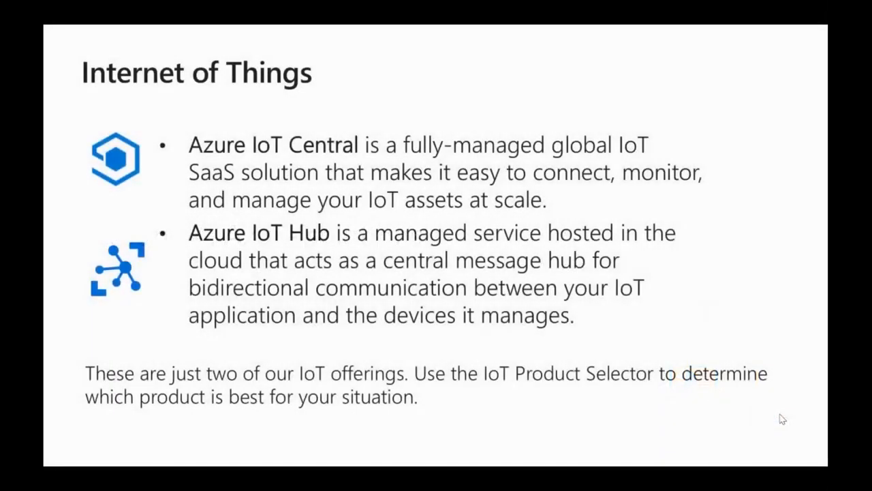
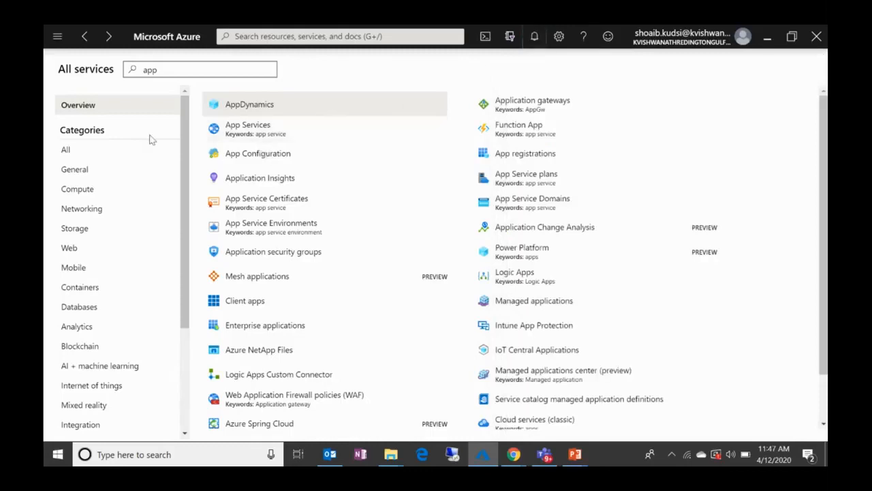
Step: Start creating a new web app in App Services and assign it to the DemoRG resource group
{"action": "left_click", "coordinate": [248, 126]}
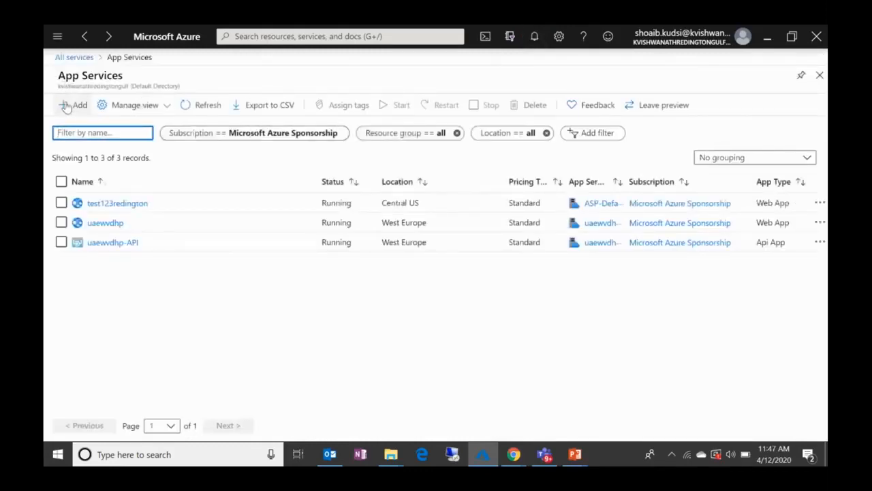
{"action": "left_click", "coordinate": [66, 107]}
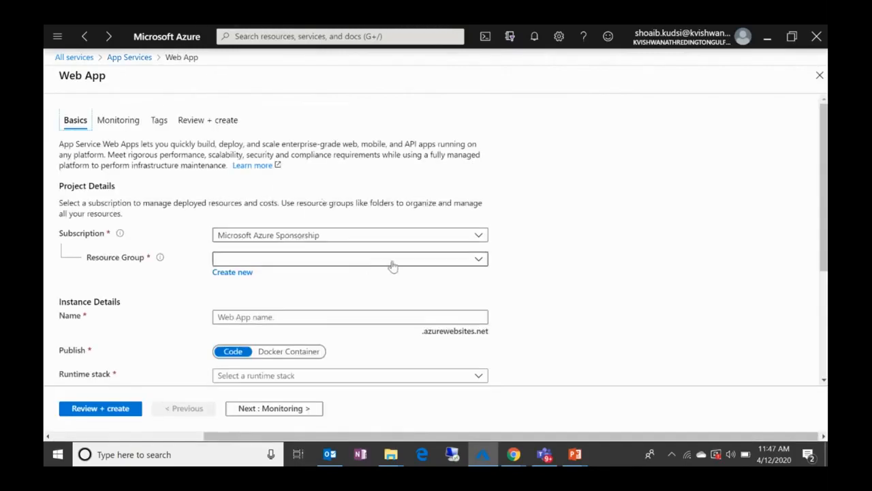
{"action": "scroll", "coordinate": [392, 266], "scroll_direction": "down", "scroll_amount": 3}
{"action": "left_click", "coordinate": [370, 141]}
{"action": "type", "text": "dem"}
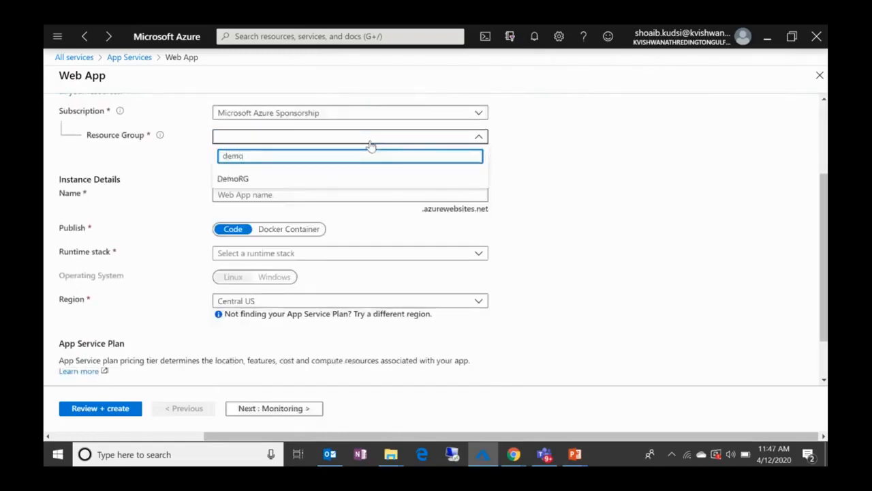
{"action": "type", "text": "o"}
{"action": "left_click", "coordinate": [317, 182]}
Step: Name the new web app demoappdxb
{"action": "left_click", "coordinate": [310, 193]}
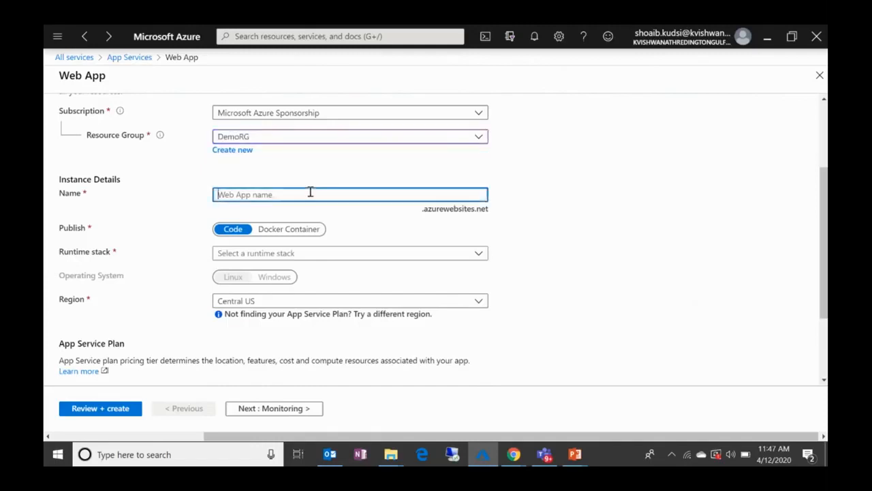
{"action": "type", "text": "demo"}
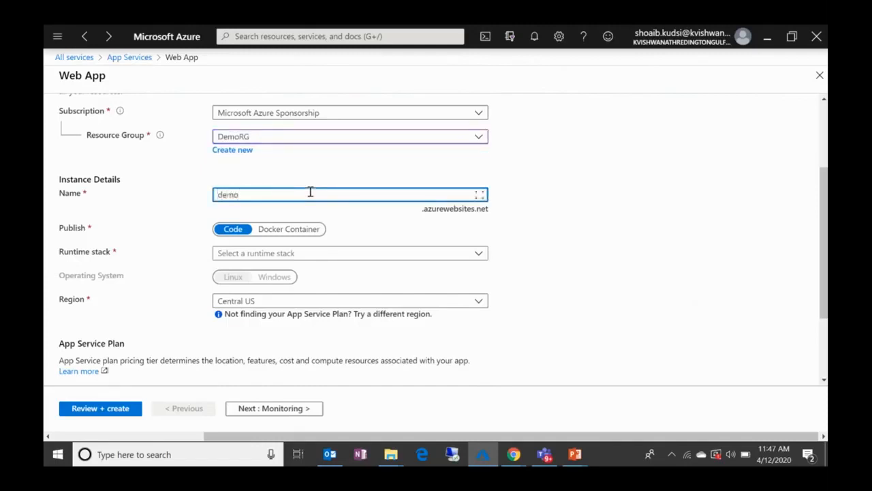
{"action": "type", "text": "app"}
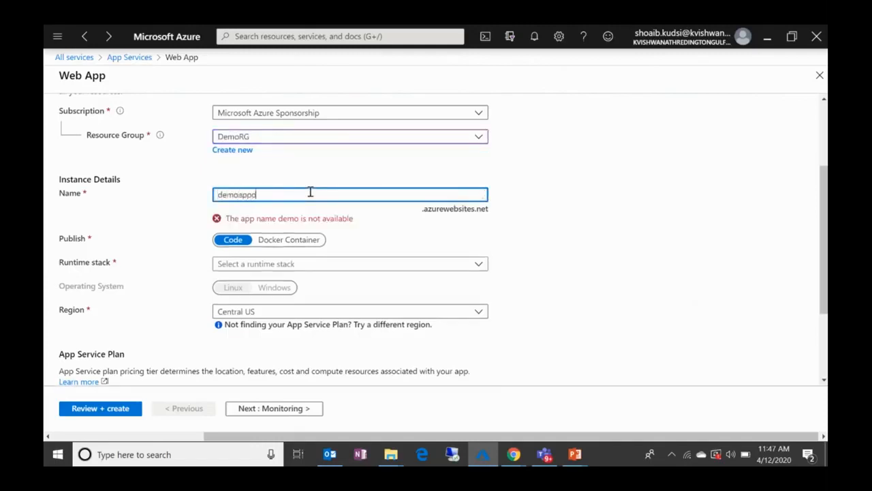
{"action": "type", "text": "dxb"}
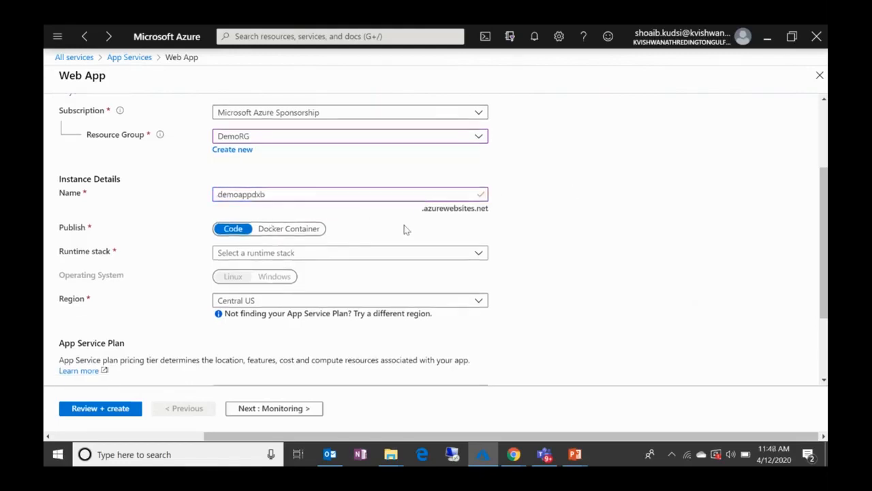
Step: Keep code as the web app's publish type and choose ASP.NET V4.7 as its runtime stack
{"action": "scroll", "coordinate": [405, 229], "scroll_direction": "down", "scroll_amount": 1}
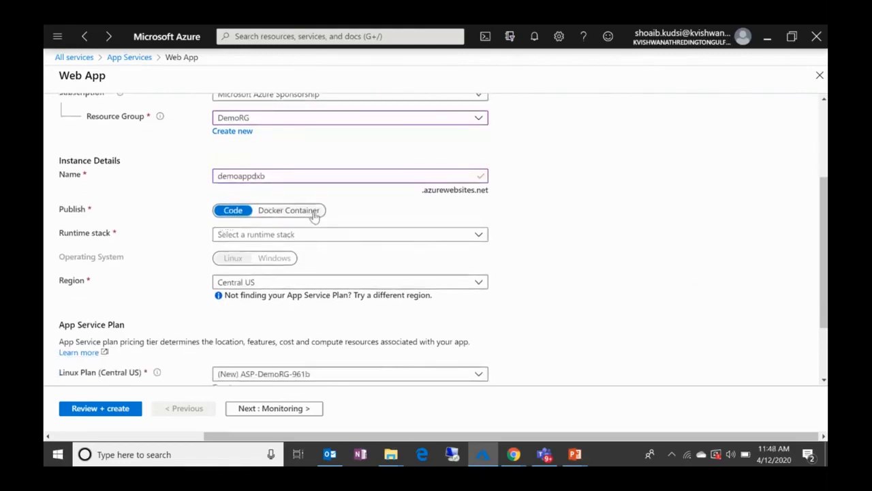
{"action": "scroll", "coordinate": [313, 216], "scroll_direction": "down", "scroll_amount": 1}
{"action": "left_click", "coordinate": [354, 180]}
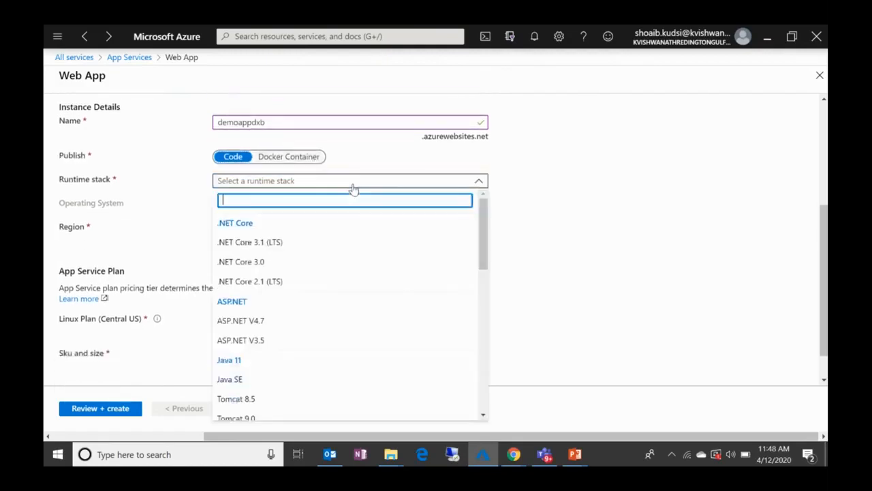
{"action": "left_click", "coordinate": [295, 322]}
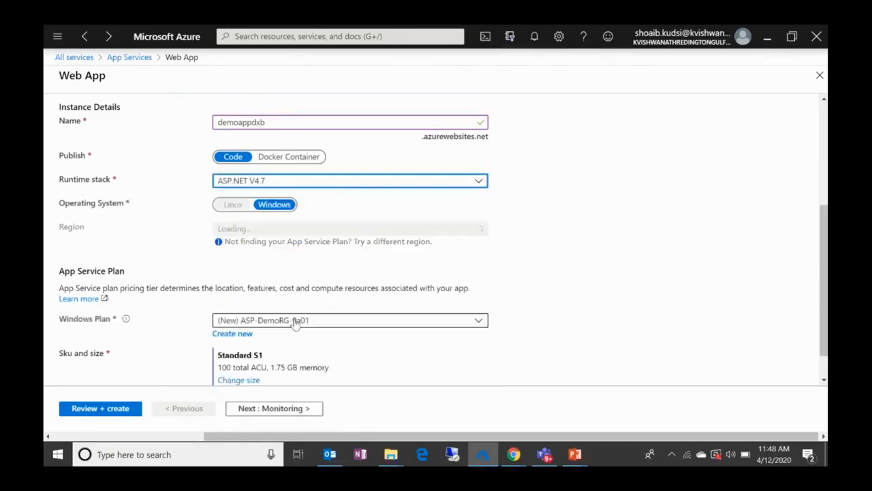
Step: Check the region and App Service plan defaults, then review and create the web app
{"action": "scroll", "coordinate": [372, 286], "scroll_direction": "down", "scroll_amount": 1}
{"action": "scroll", "coordinate": [354, 227], "scroll_direction": "down", "scroll_amount": 1}
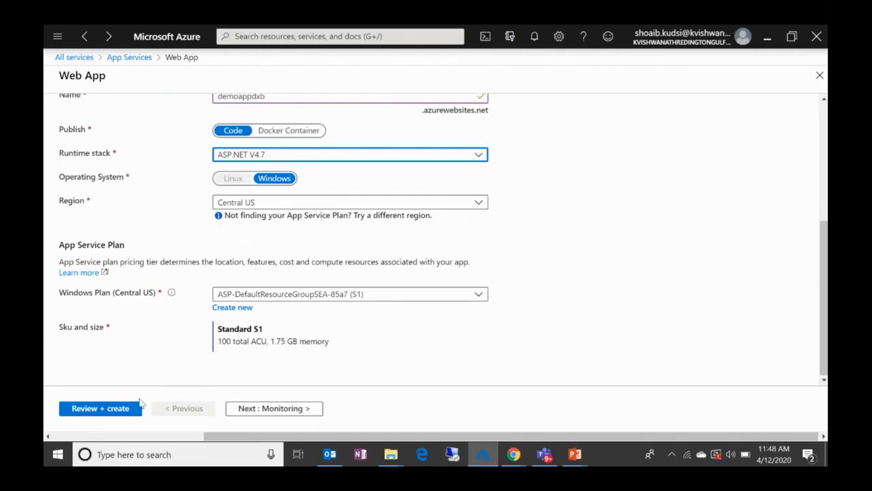
{"action": "left_click", "coordinate": [120, 412]}
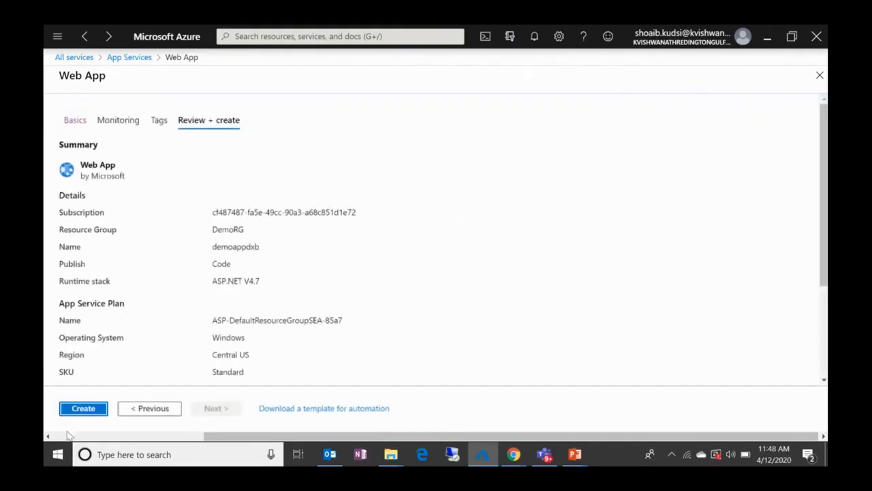
{"action": "left_click", "coordinate": [104, 411]}
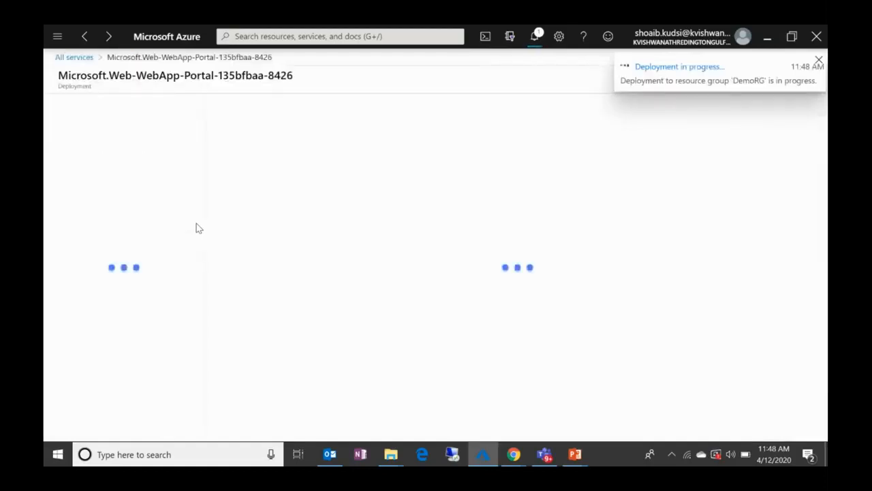
Step: Open the demovm virtual machine from the notification of its completed deployment
{"action": "left_click", "coordinate": [535, 41]}
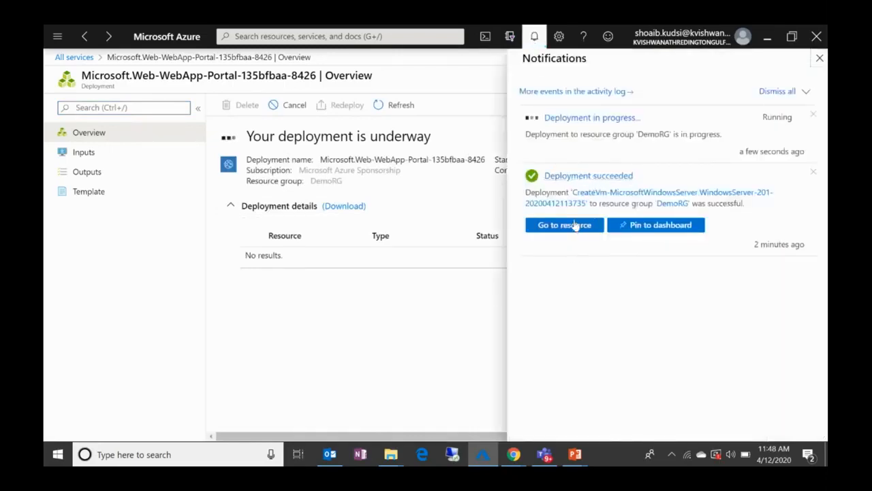
{"action": "left_click", "coordinate": [586, 177]}
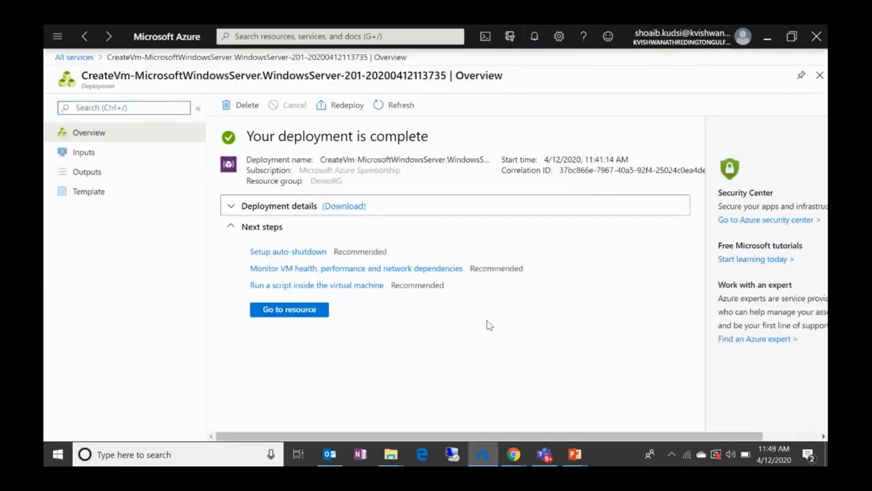
{"action": "left_click", "coordinate": [306, 312]}
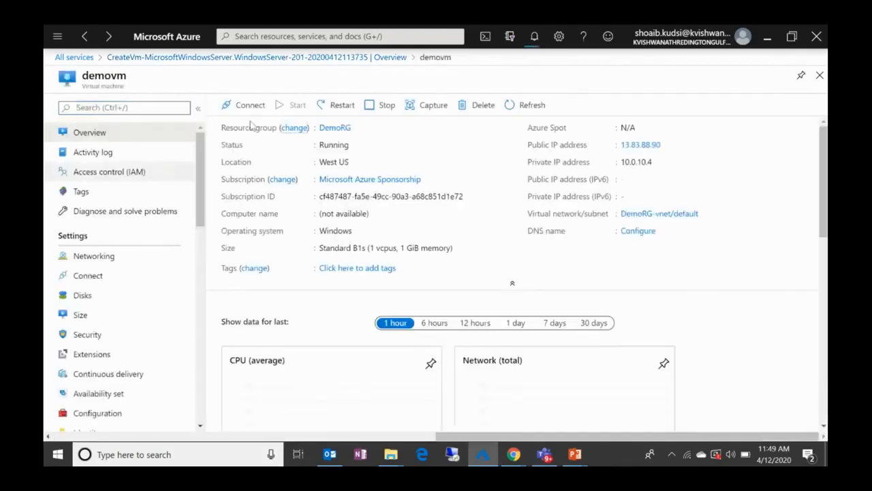
Step: Copy demovm's public IP address and try to connect to it with Remote Desktop Connection
{"action": "left_click", "coordinate": [249, 105]}
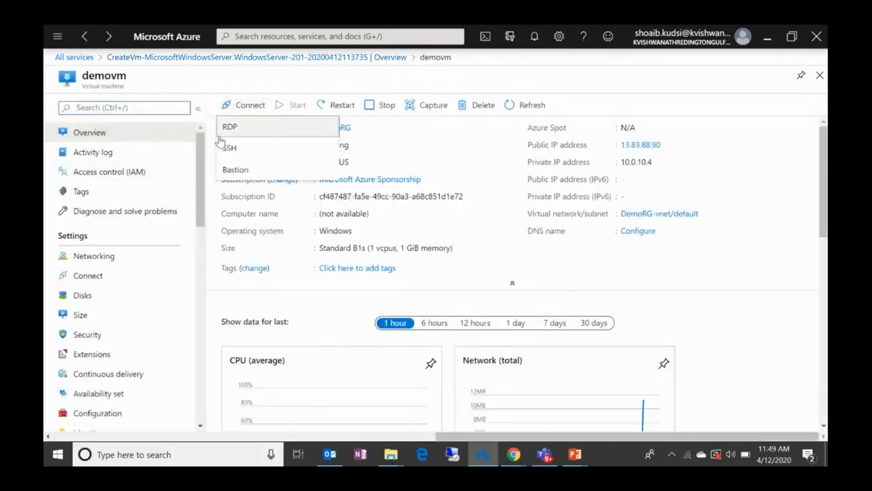
{"action": "left_click", "coordinate": [240, 134]}
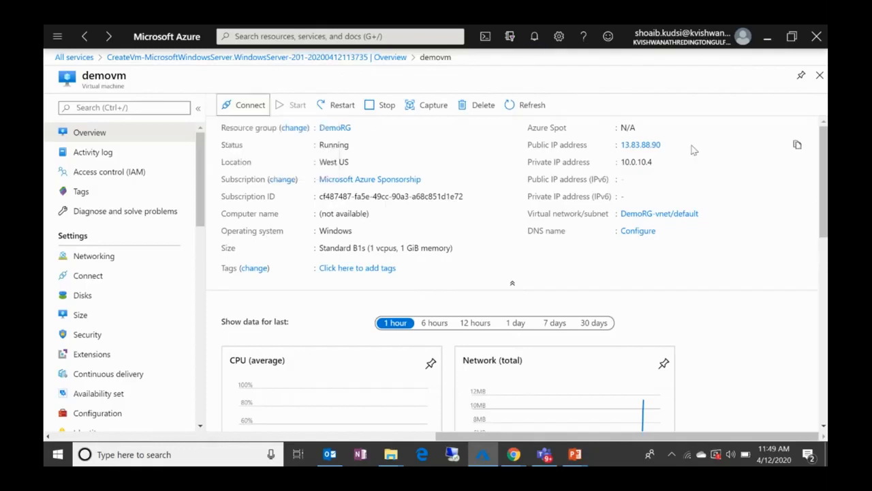
{"action": "left_click", "coordinate": [797, 145]}
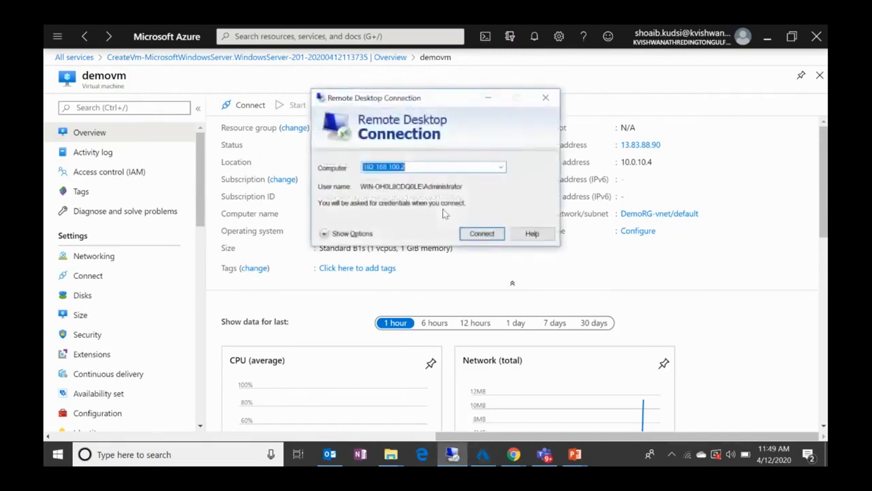
{"action": "key", "text": "ctrl+v"}
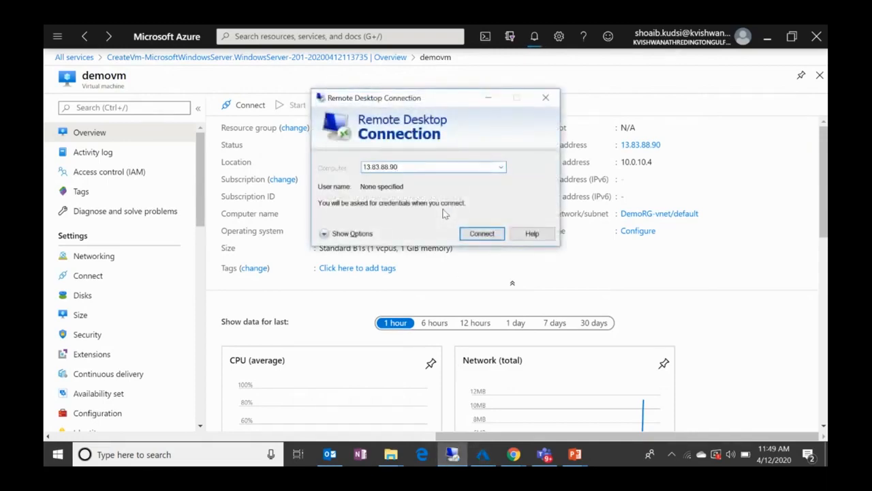
{"action": "key", "text": "Return"}
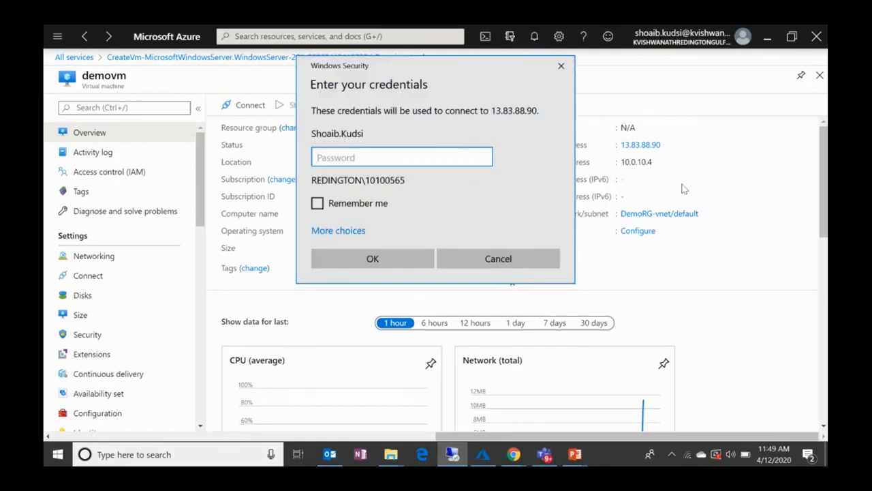
{"action": "key", "text": "Escape"}
{"action": "key", "text": "Escape"}
Step: Open the deployed demoappdxb web app from the notifications and view its default page in the browser
{"action": "left_click", "coordinate": [535, 41]}
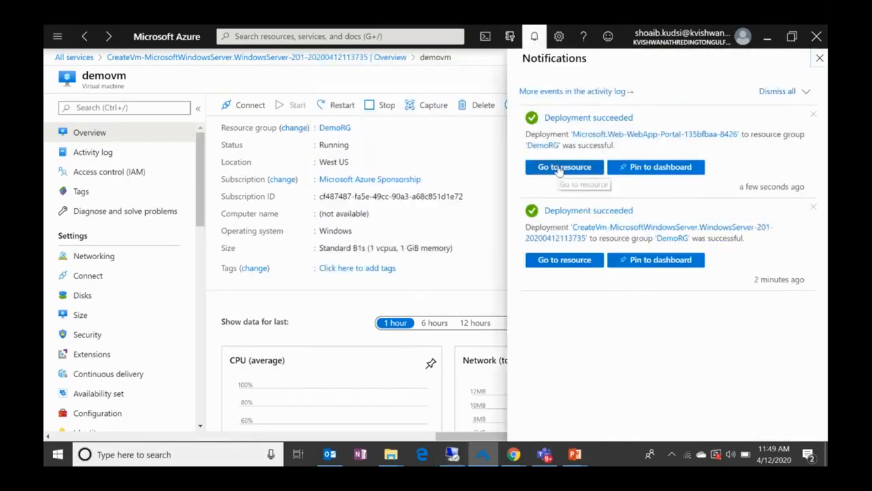
{"action": "left_click", "coordinate": [585, 122]}
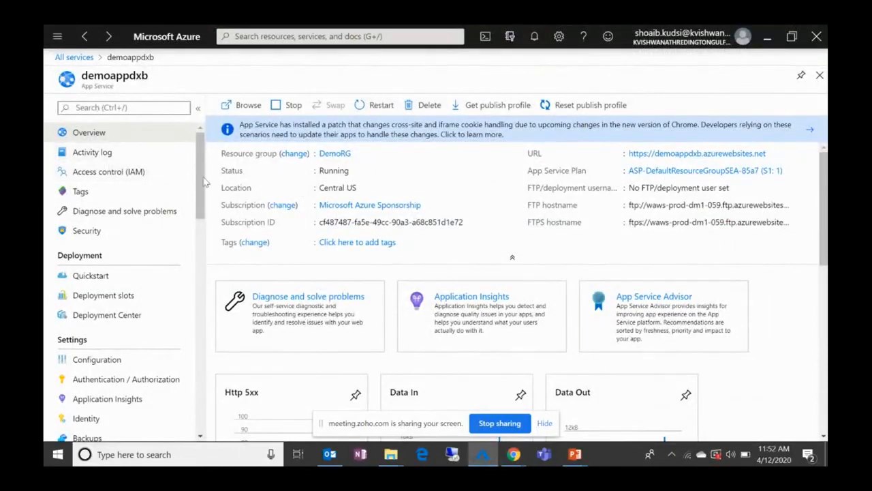
{"action": "left_click", "coordinate": [232, 105]}
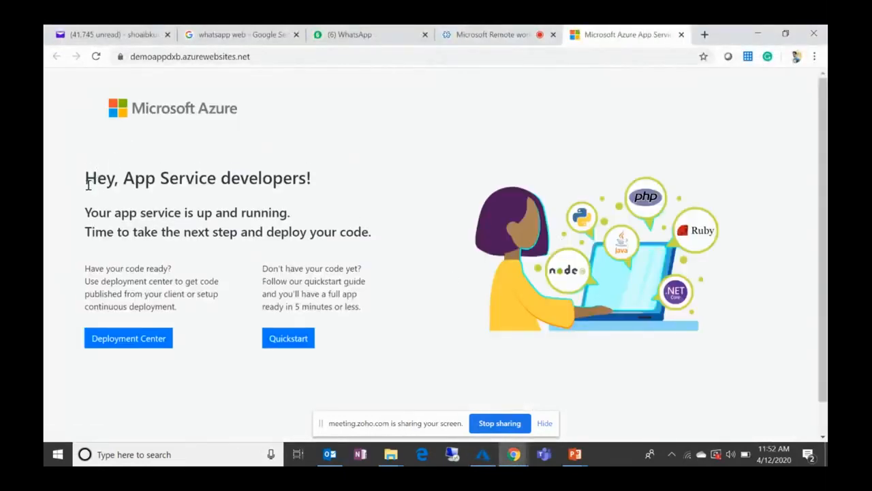
{"action": "left_click_drag", "start_coordinate": [86, 178], "coordinate": [320, 198]}
{"action": "left_click", "coordinate": [320, 198]}
{"action": "key", "text": "alt+Tab"}
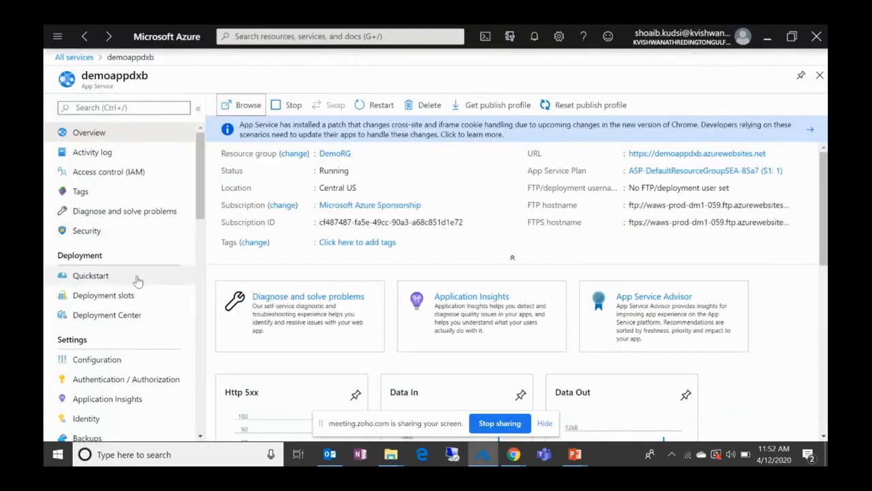
Step: Look through demoappdxb's Backups, TLS/SSL settings and MySQL In App pages and its remaining settings
{"action": "scroll", "coordinate": [135, 277], "scroll_direction": "down", "scroll_amount": 1}
{"action": "scroll", "coordinate": [136, 280], "scroll_direction": "down", "scroll_amount": 3}
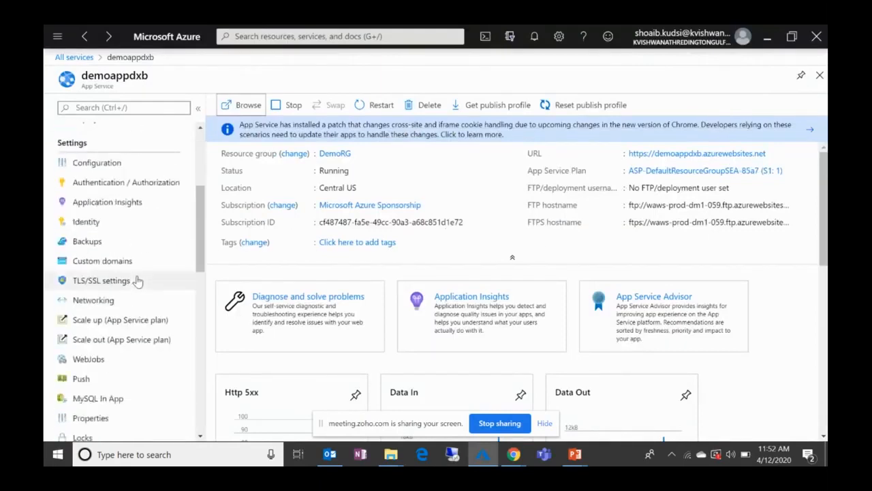
{"action": "left_click", "coordinate": [107, 243]}
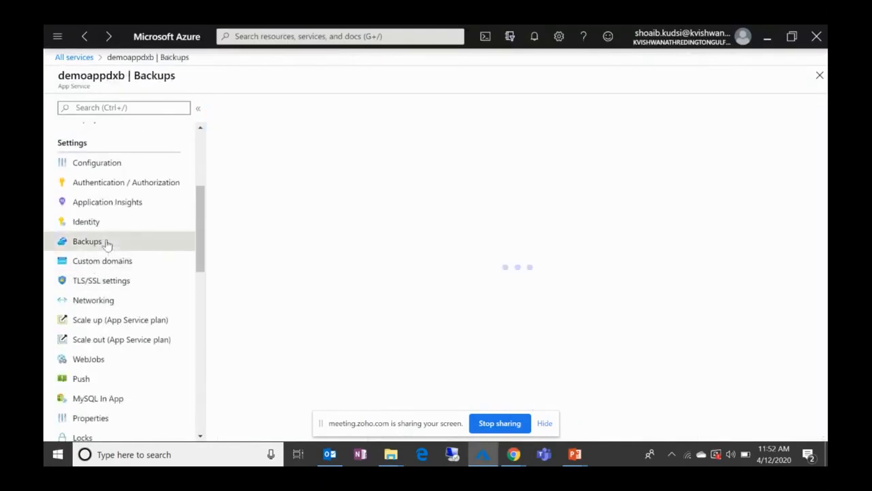
{"action": "left_click", "coordinate": [105, 282]}
{"action": "left_click", "coordinate": [109, 398]}
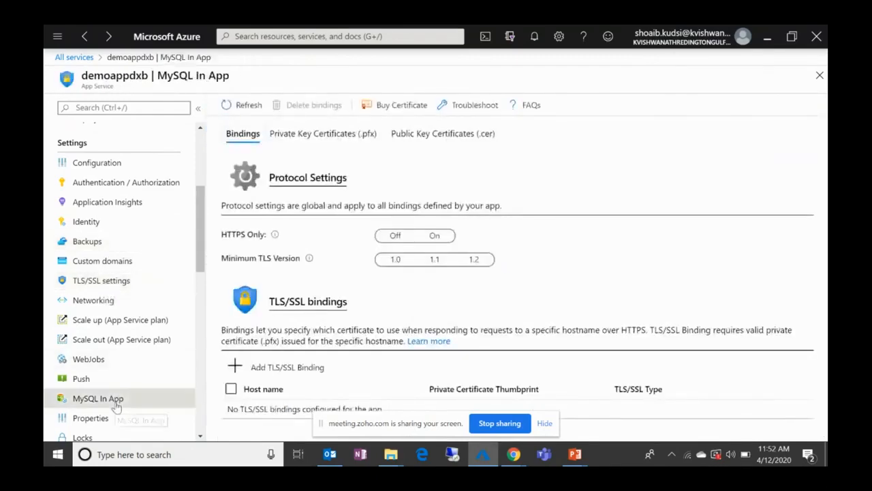
{"action": "scroll", "coordinate": [145, 313], "scroll_direction": "down", "scroll_amount": 5}
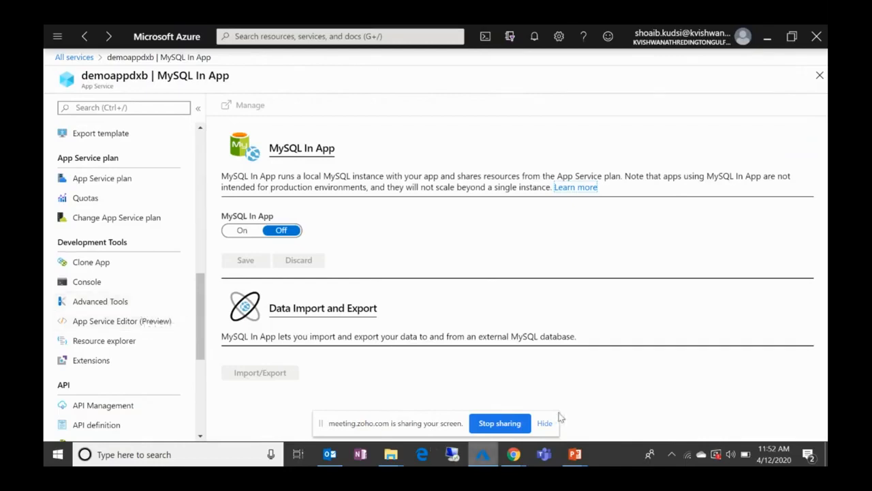
Step: Switch to PowerPoint and end the slide show that is on the Cloud service comparison slide
{"action": "mouse_move", "coordinate": [574, 453]}
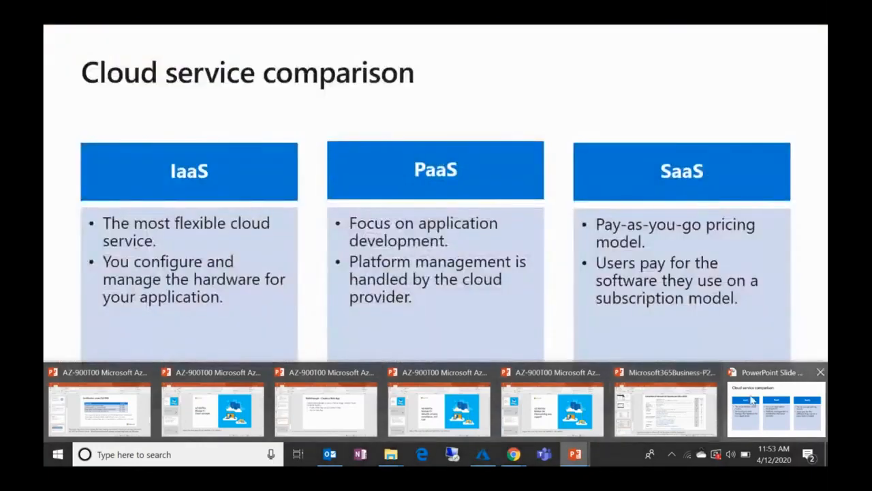
{"action": "left_click", "coordinate": [753, 401]}
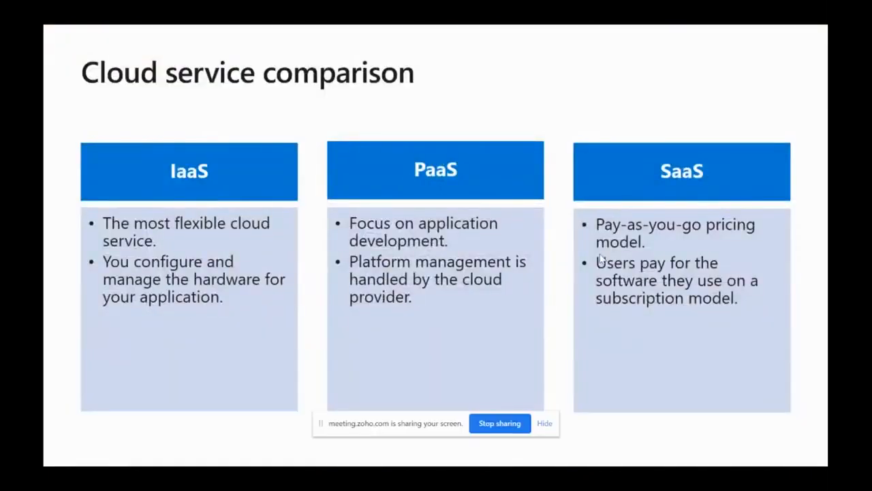
{"action": "key", "text": "Escape"}
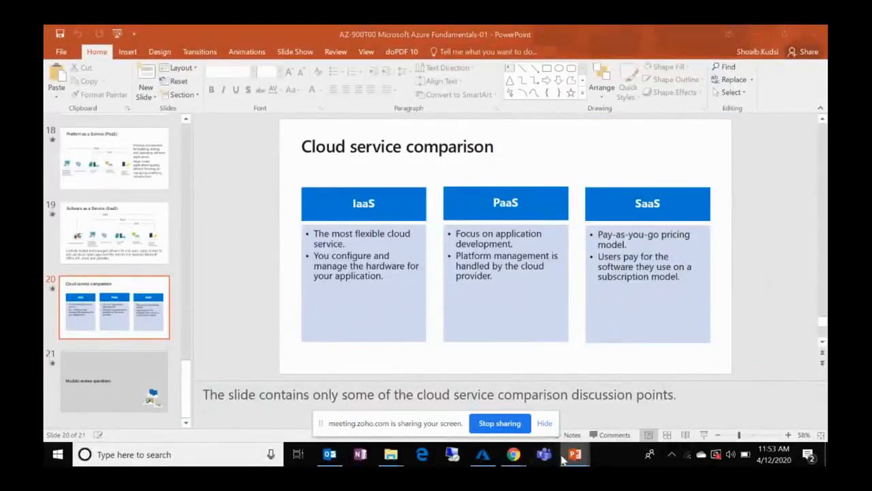
Step: Switch to the AZ-900T00 Microsoft Azure Fundamentals-02 presentation and start its slide show from the Walkthrough – Create a Web App slide
{"action": "mouse_move", "coordinate": [575, 454]}
{"action": "mouse_move", "coordinate": [140, 405]}
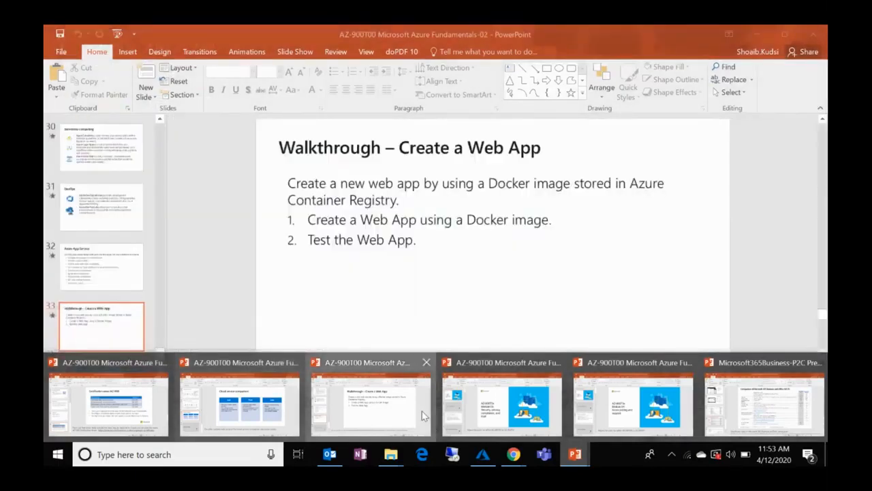
{"action": "left_click", "coordinate": [430, 428]}
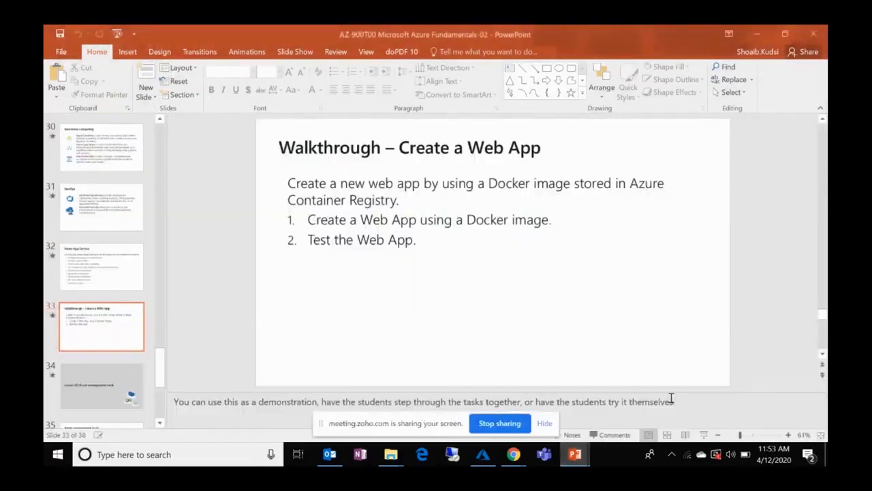
{"action": "left_click", "coordinate": [704, 435]}
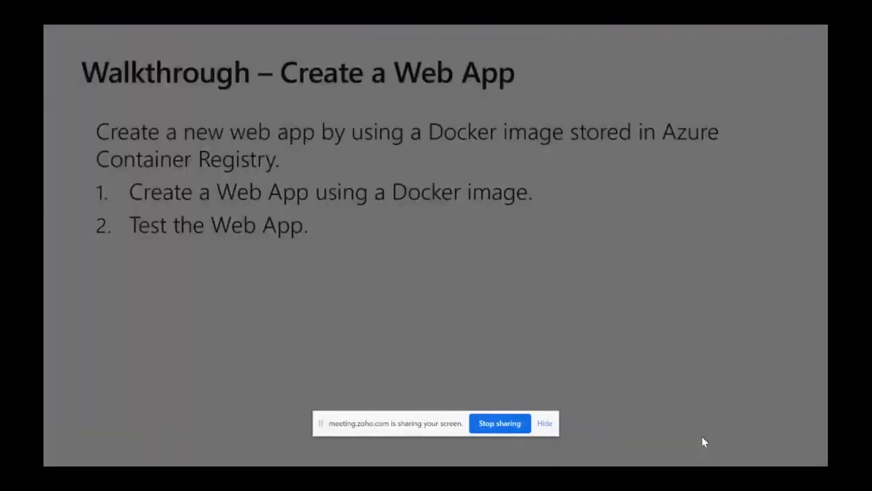
Step: Advance the slide show past Azure management tools to the Azure Advisor slide and hide the screen-sharing notification
{"action": "left_click", "coordinate": [702, 436]}
{"action": "left_click", "coordinate": [702, 437]}
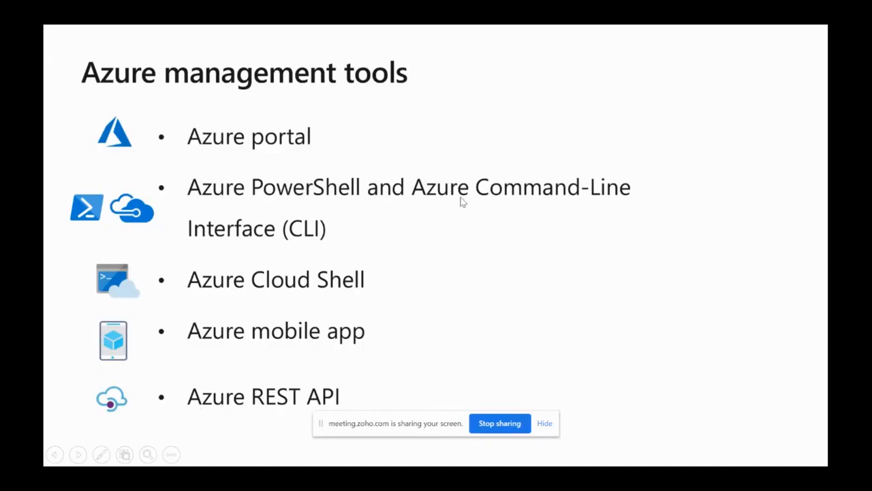
{"action": "key", "text": "Right"}
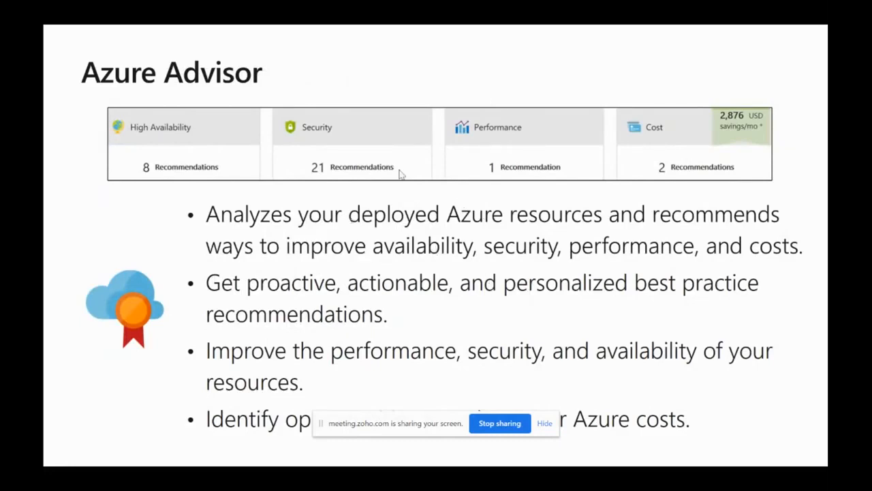
{"action": "left_click", "coordinate": [546, 423]}
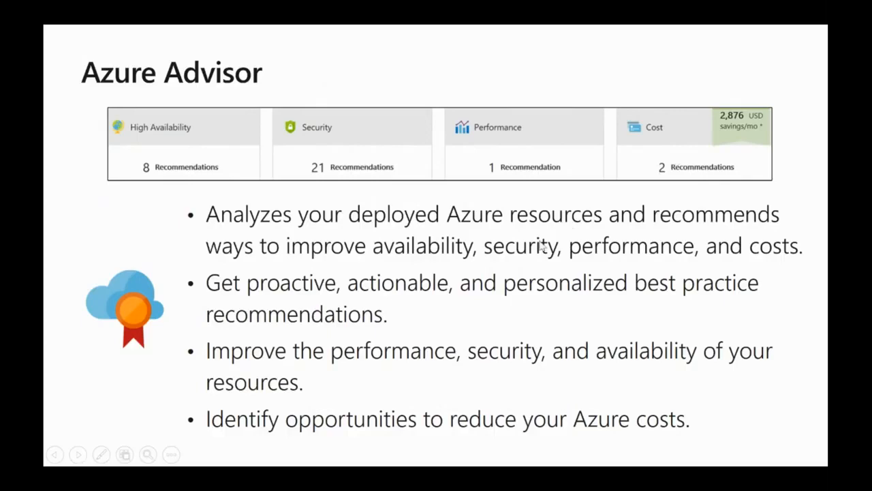
Step: Switch to the Azure portal, find Advisor in the list of all services and open its overview
{"action": "key", "text": "super"}
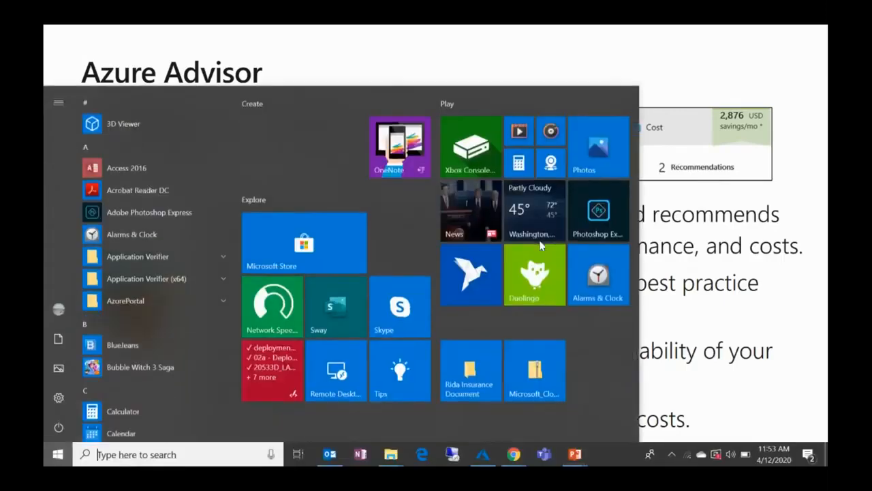
{"action": "left_click", "coordinate": [482, 454]}
{"action": "left_click", "coordinate": [57, 43]}
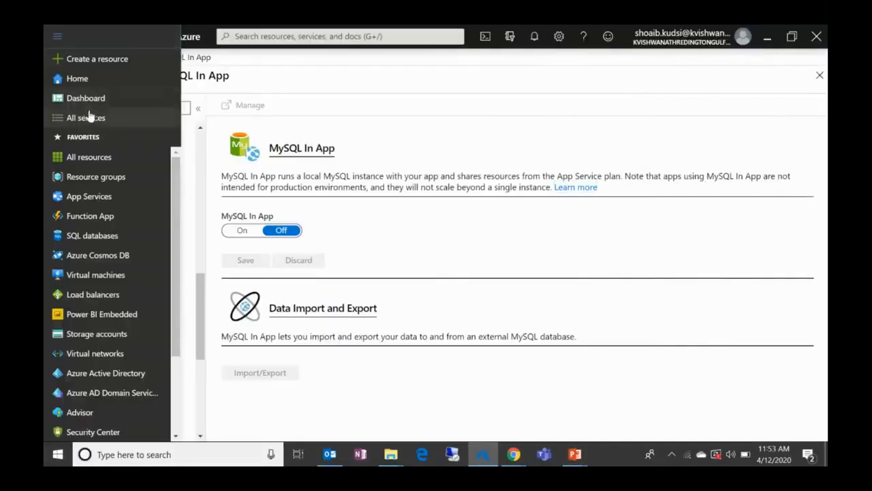
{"action": "left_click", "coordinate": [94, 118]}
{"action": "type", "text": "appadvi"}
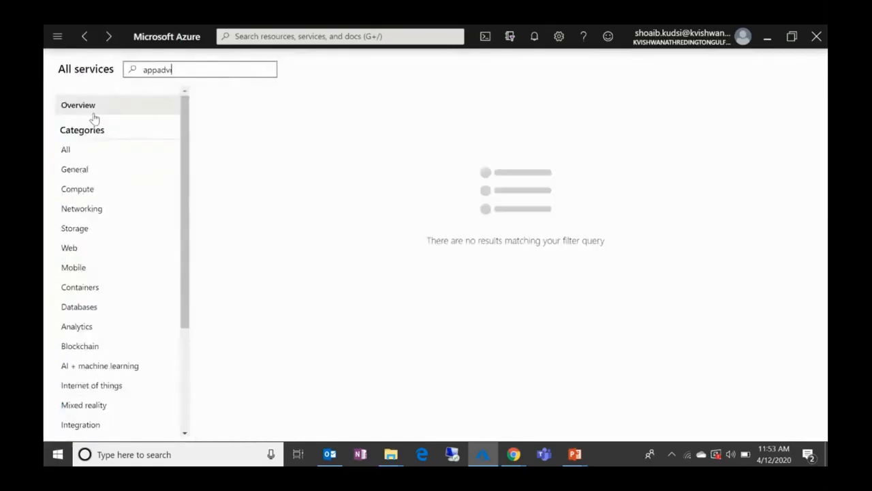
{"action": "type", "text": "vi"}
{"action": "left_click", "coordinate": [325, 103]}
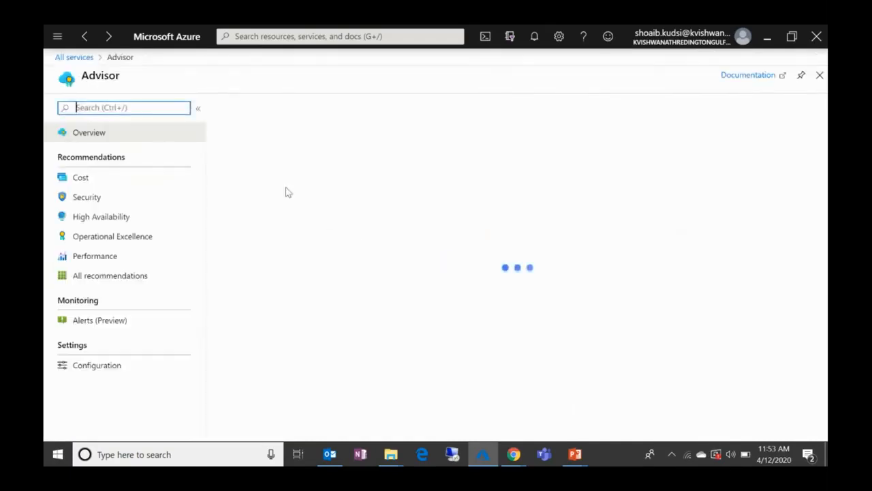
Step: Examine Advisor's Cost, Security, High Availability, Operational Excellence and Performance recommendations, the Tips & tricks, and the report download options
{"action": "scroll", "coordinate": [480, 250], "scroll_direction": "down", "scroll_amount": 2}
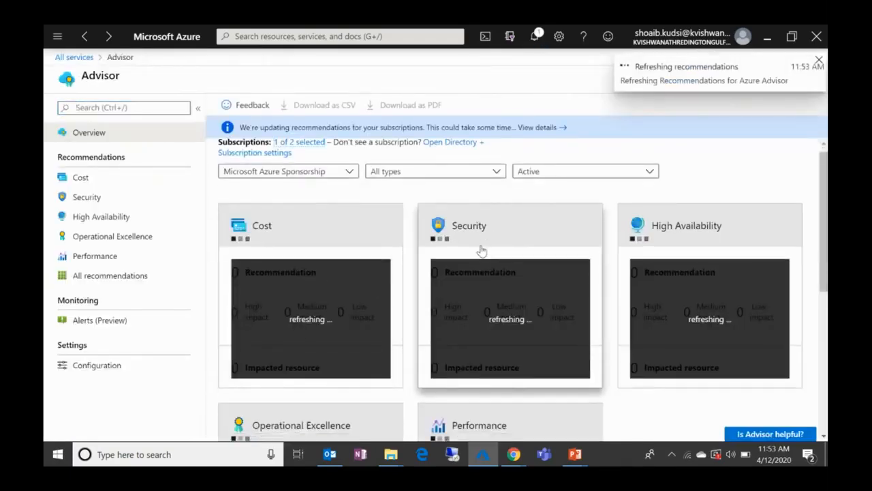
{"action": "scroll", "coordinate": [443, 211], "scroll_direction": "up", "scroll_amount": 1}
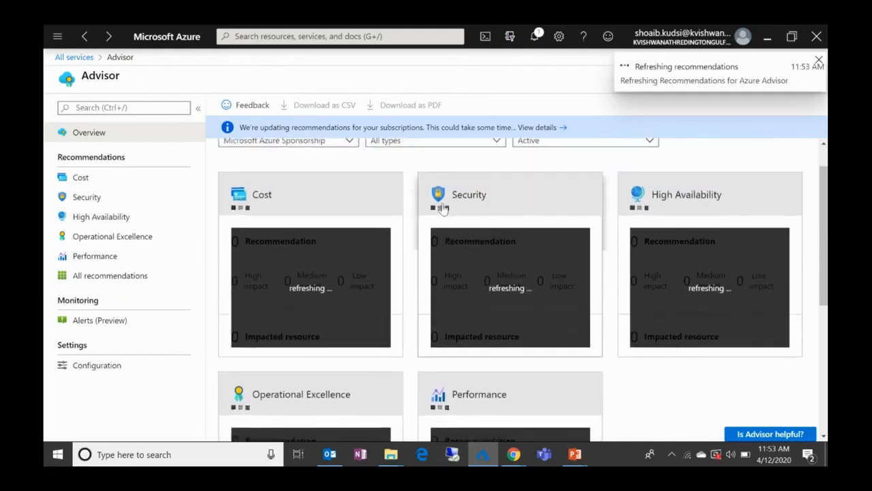
{"action": "scroll", "coordinate": [458, 238], "scroll_direction": "down", "scroll_amount": 1}
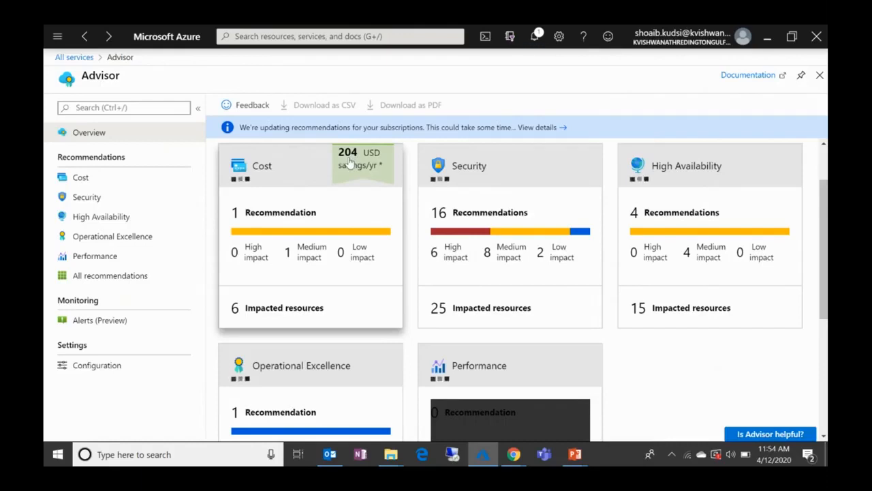
{"action": "scroll", "coordinate": [502, 259], "scroll_direction": "down", "scroll_amount": 1}
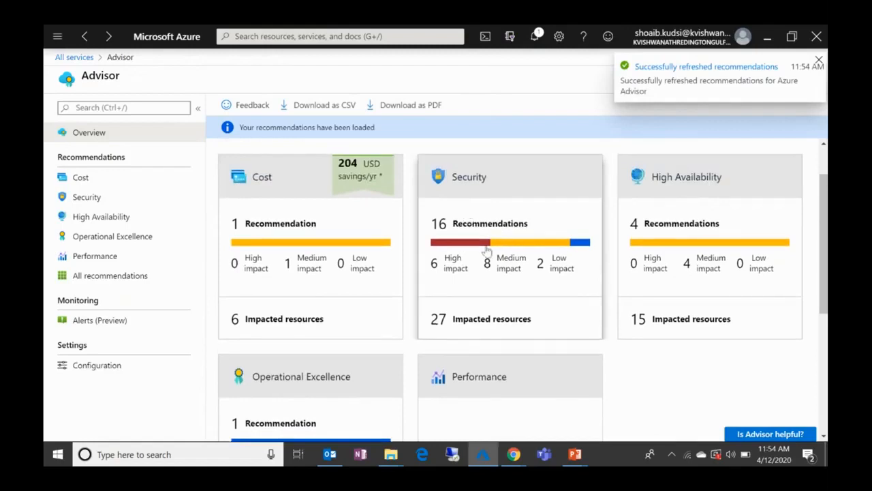
{"action": "scroll", "coordinate": [487, 251], "scroll_direction": "down", "scroll_amount": 1}
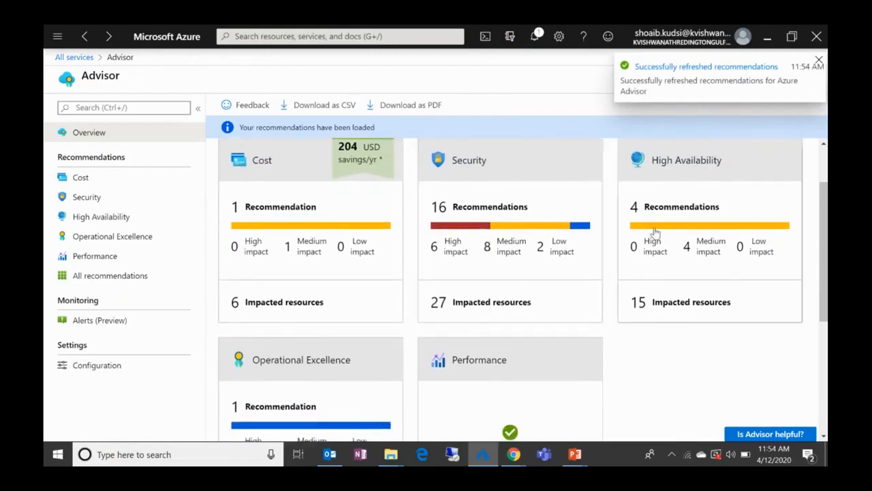
{"action": "scroll", "coordinate": [654, 233], "scroll_direction": "down", "scroll_amount": 3}
{"action": "scroll", "coordinate": [297, 203], "scroll_direction": "up", "scroll_amount": 1}
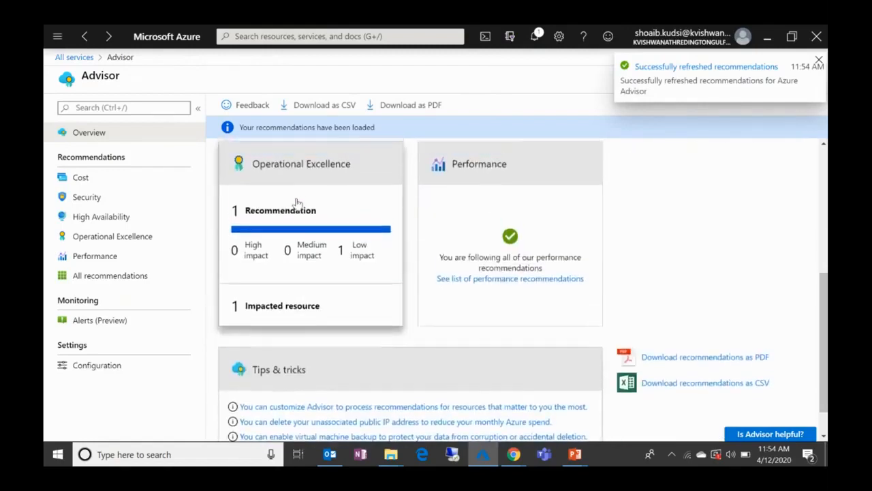
{"action": "scroll", "coordinate": [433, 293], "scroll_direction": "down", "scroll_amount": 2}
{"action": "scroll", "coordinate": [503, 227], "scroll_direction": "up", "scroll_amount": 3}
{"action": "scroll", "coordinate": [503, 227], "scroll_direction": "down", "scroll_amount": 3}
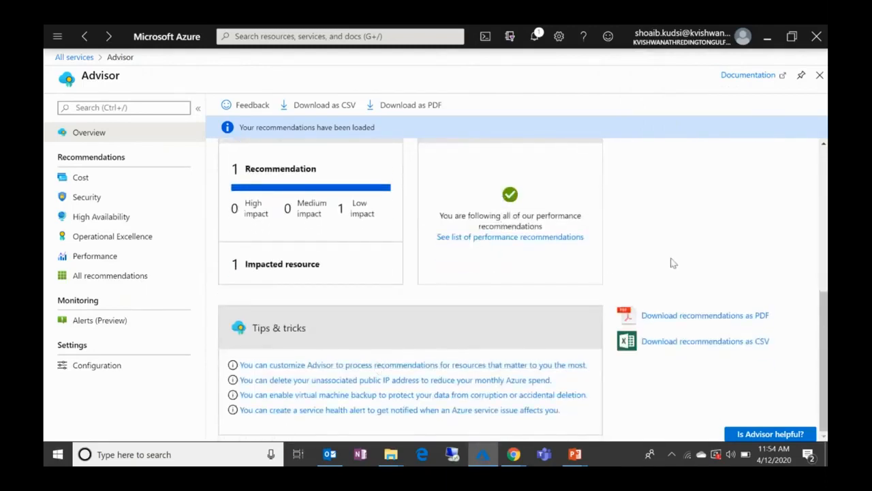
{"action": "scroll", "coordinate": [673, 263], "scroll_direction": "up", "scroll_amount": 5}
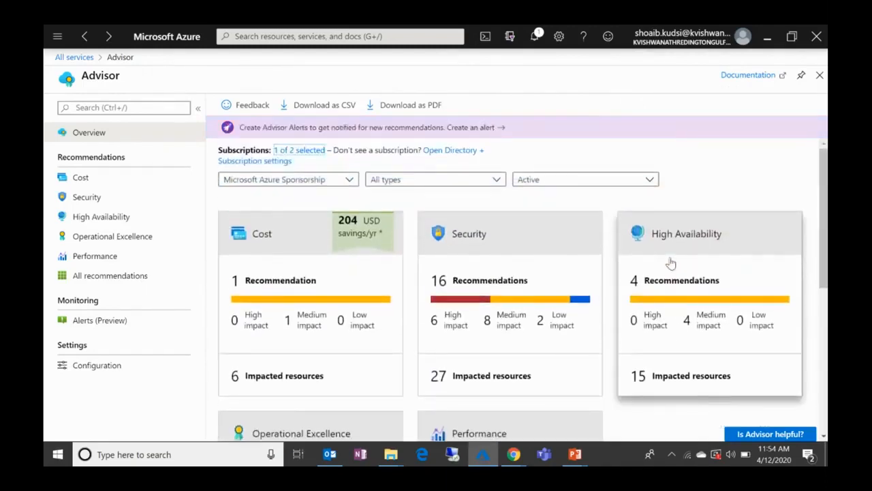
Step: Switch back to the PowerPoint slide show and advance to the Walkthrough - Create a VM with PowerShell slide
{"action": "key", "text": "alt+Tab"}
{"action": "key", "text": "Right"}
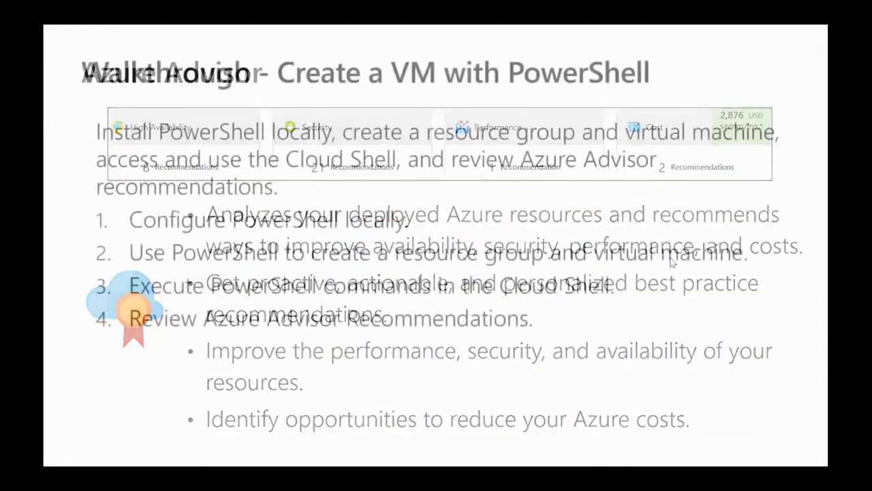